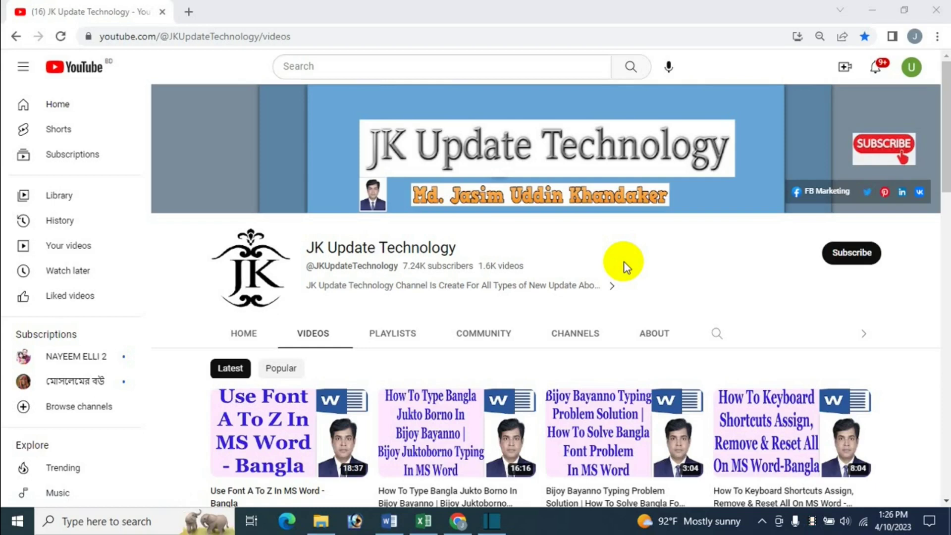
Bring up the Bullet & Numbering document and insert blank lines above the Bangladesh list
{"action": "left_click", "coordinate": [388, 521]}
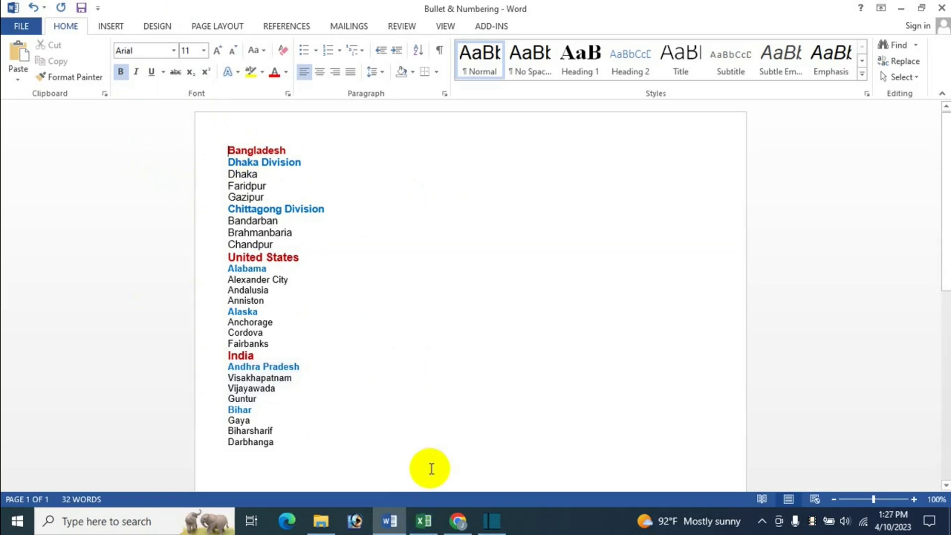
{"action": "key", "text": "Return"}
{"action": "key", "text": "Return"}
{"action": "key", "text": "Return"}
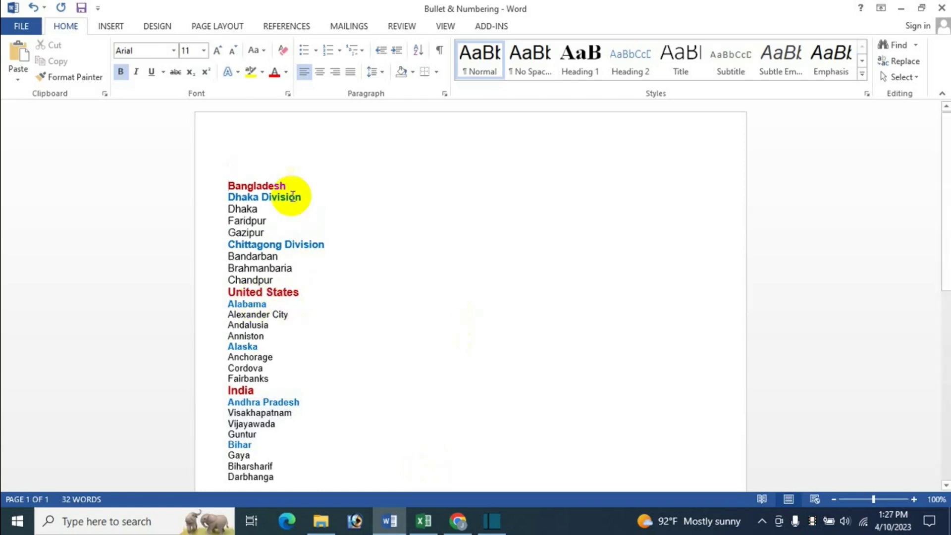
{"action": "left_click", "coordinate": [245, 146]}
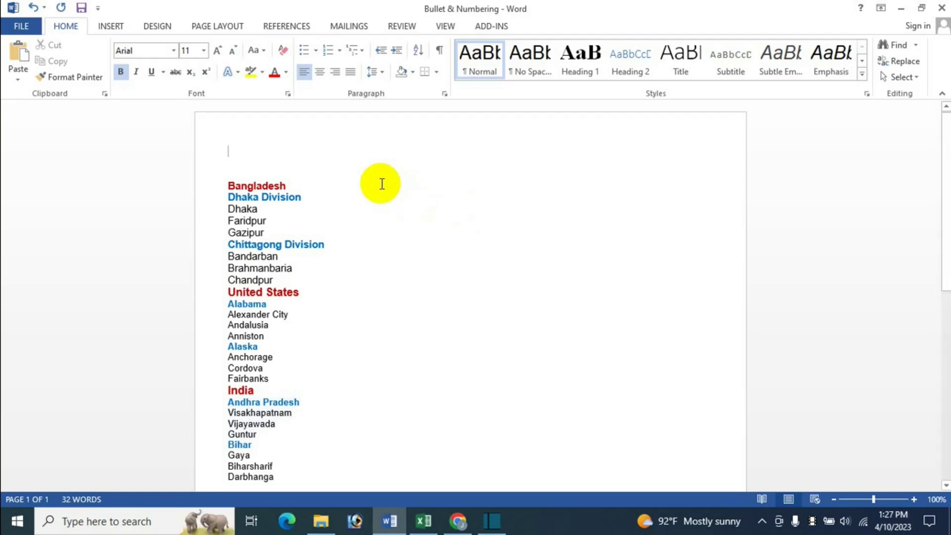
Apply the 1./a./i. multilevel list and enter 1. Bangladesh with sub-item a. Dhaka Division
{"action": "left_click", "coordinate": [362, 52]}
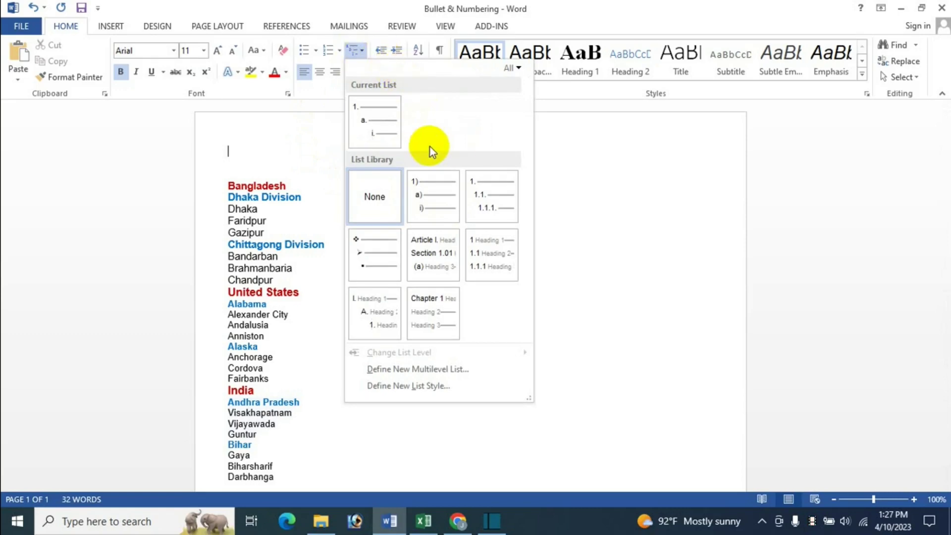
{"action": "mouse_move", "coordinate": [491, 196]}
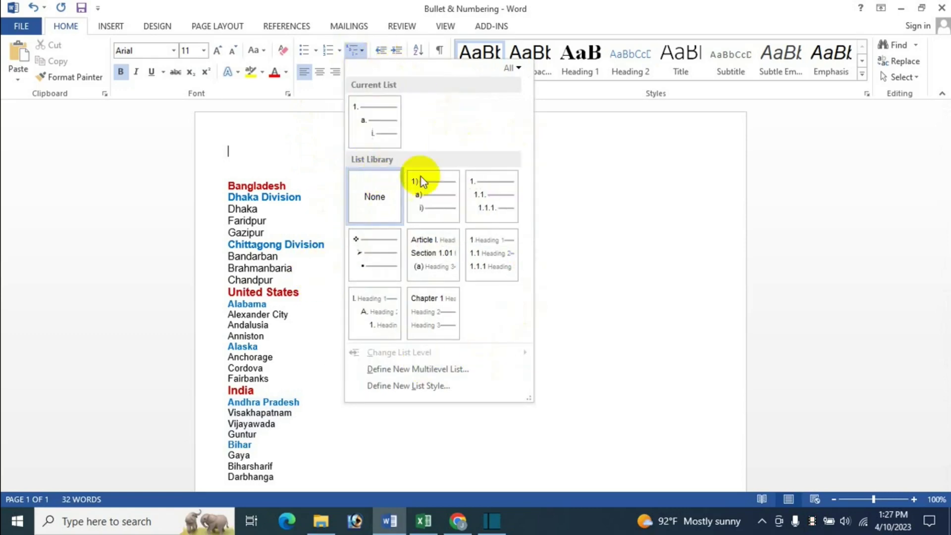
{"action": "mouse_move", "coordinate": [374, 254]}
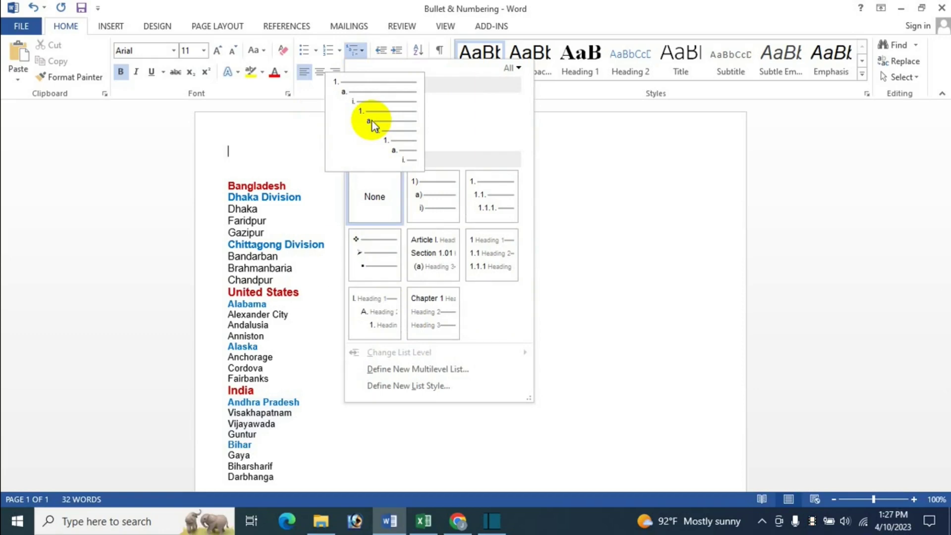
{"action": "left_click", "coordinate": [378, 118]}
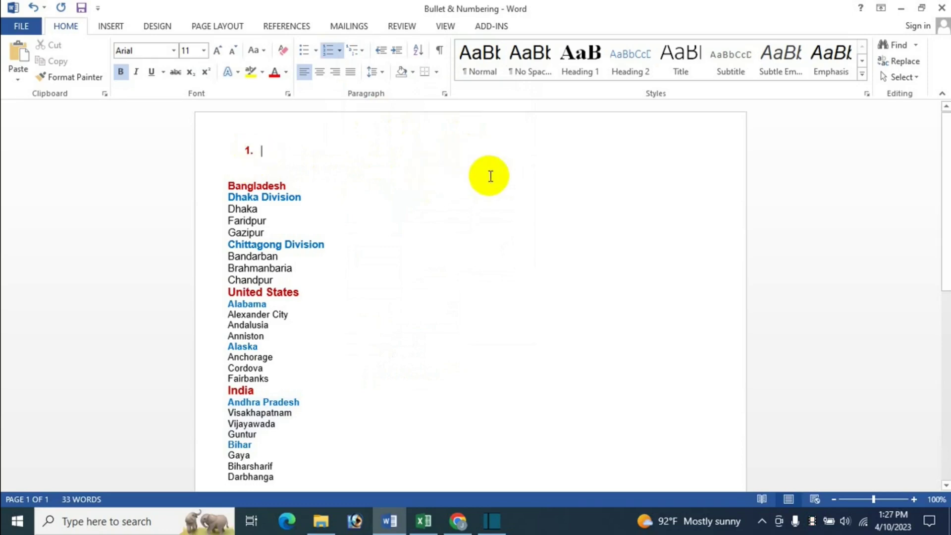
{"action": "type", "text": "Bangladfes"}
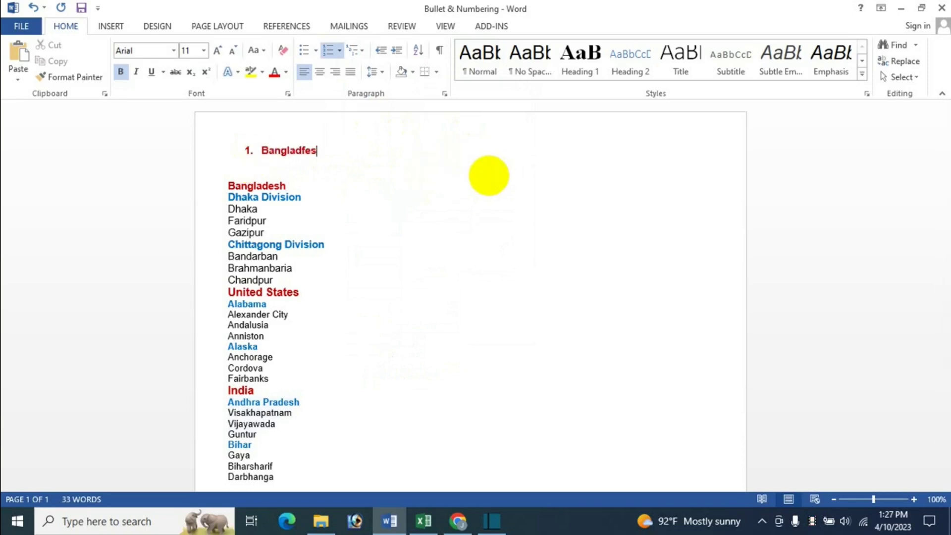
{"action": "key", "text": "BackSpace"}
{"action": "key", "text": "BackSpace"}
{"action": "key", "text": "BackSpace"}
{"action": "type", "text": "esh"}
{"action": "key", "text": "Return"}
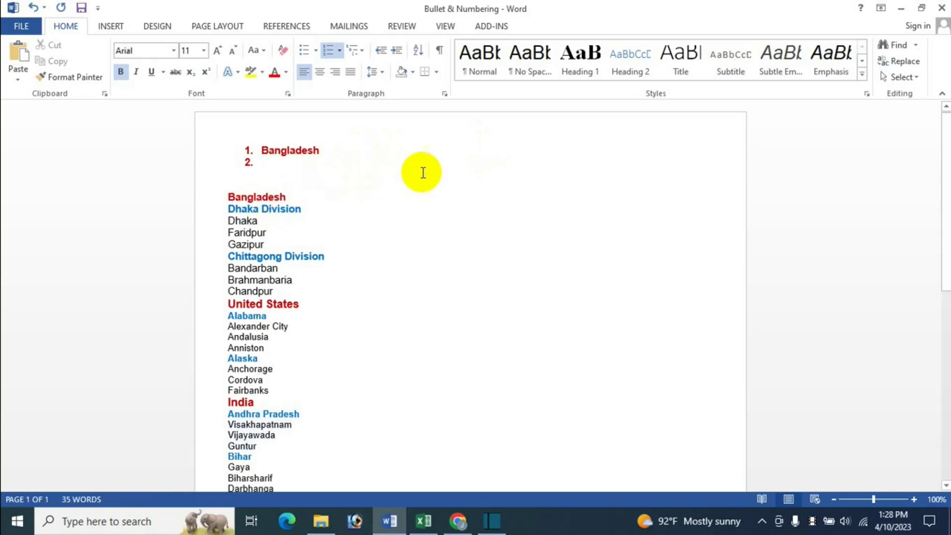
{"action": "key", "text": "Tab"}
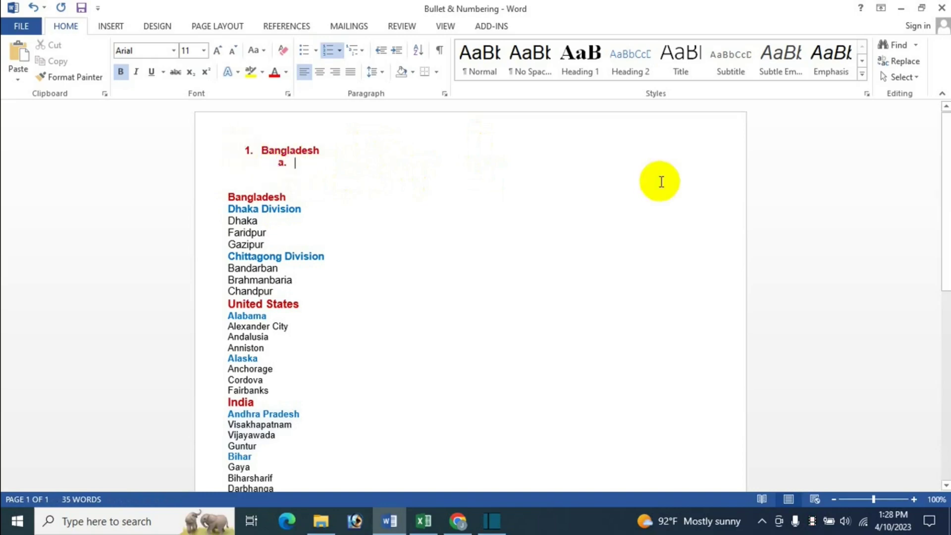
{"action": "type", "text": "Dhaka Divis"}
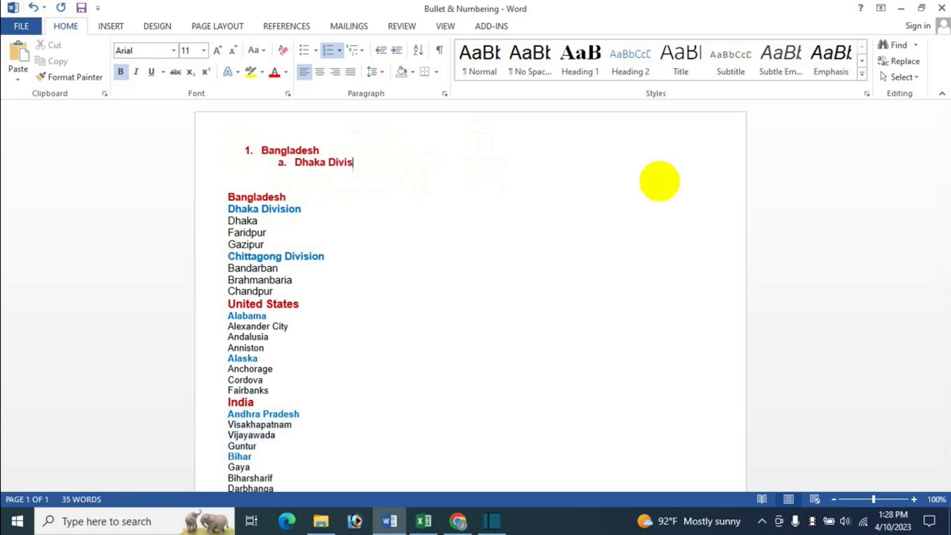
{"action": "type", "text": "ion"}
{"action": "key", "text": "Return"}
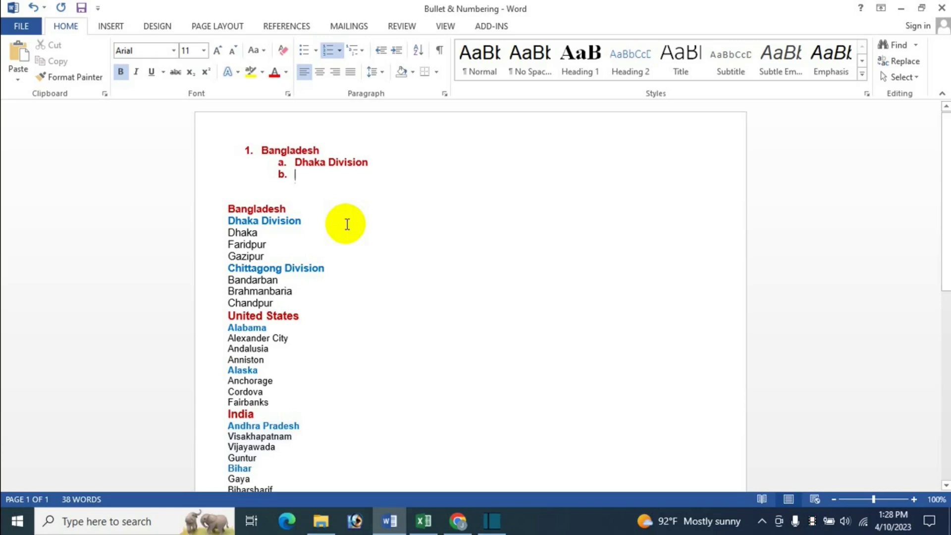
List Dhaka, Faridpur and Gazipur as i.–iii. items under Dhaka Division
{"action": "key", "text": "Tab"}
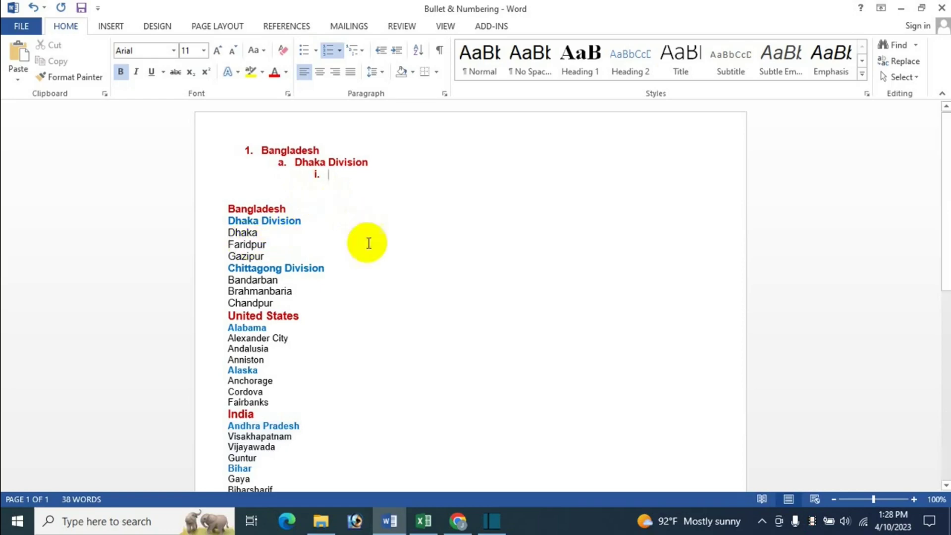
{"action": "type", "text": "Dhak"}
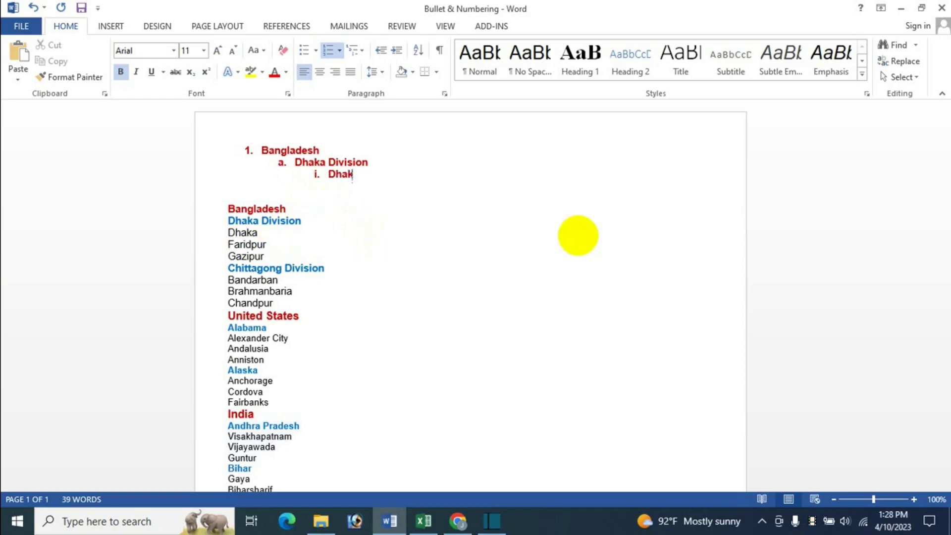
{"action": "type", "text": "a"}
{"action": "key", "text": "Return"}
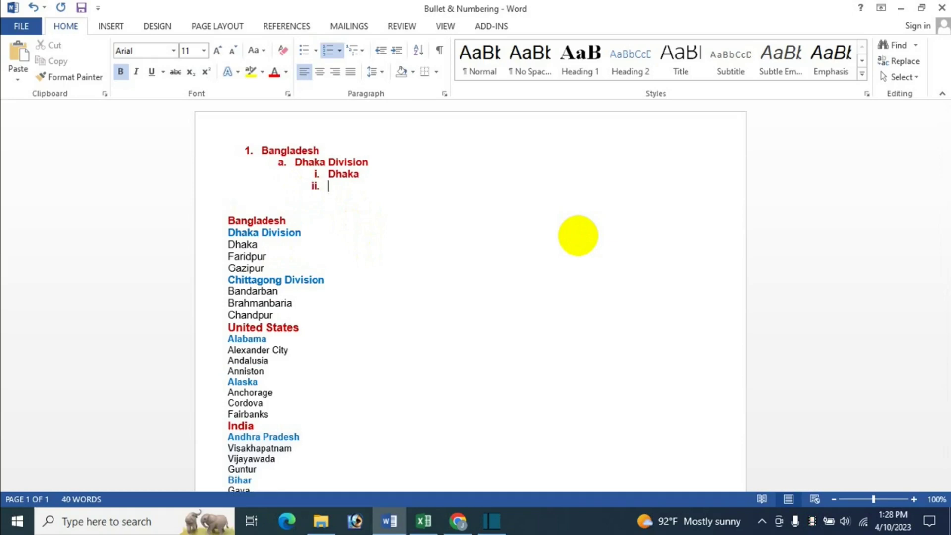
{"action": "type", "text": "Fari"}
{"action": "key", "text": "BackSpace"}
{"action": "key", "text": "BackSpace"}
{"action": "type", "text": "ridpur"}
{"action": "key", "text": "Return"}
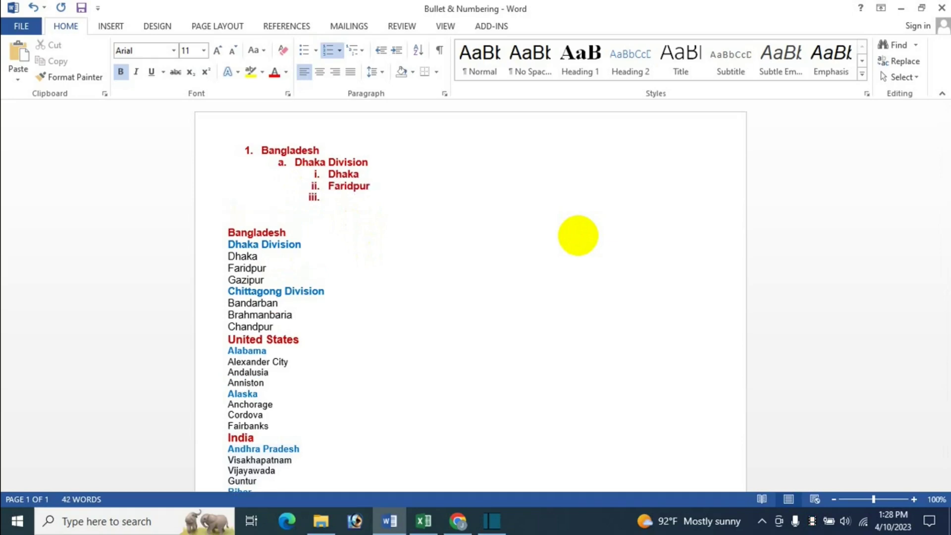
{"action": "type", "text": "Gazipur"}
{"action": "key", "text": "Return"}
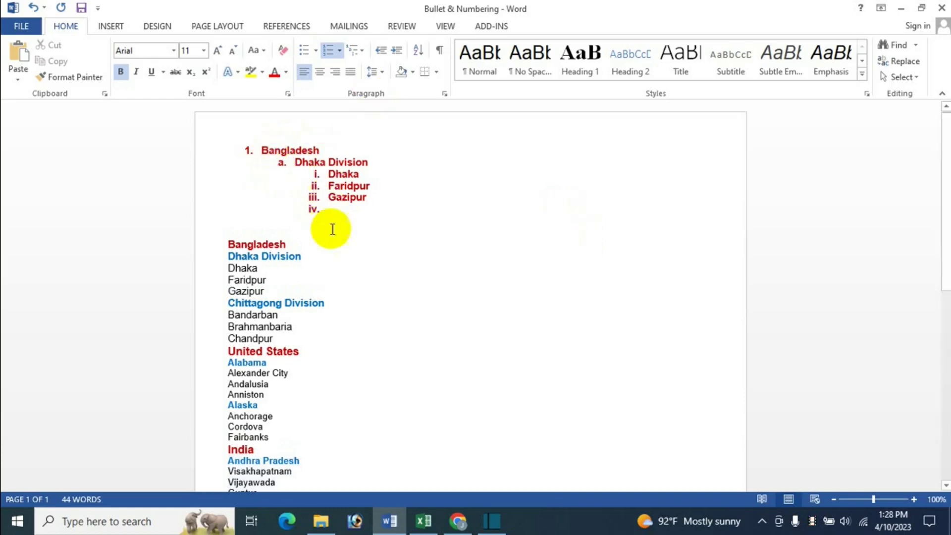
{"action": "left_click", "coordinate": [340, 50]}
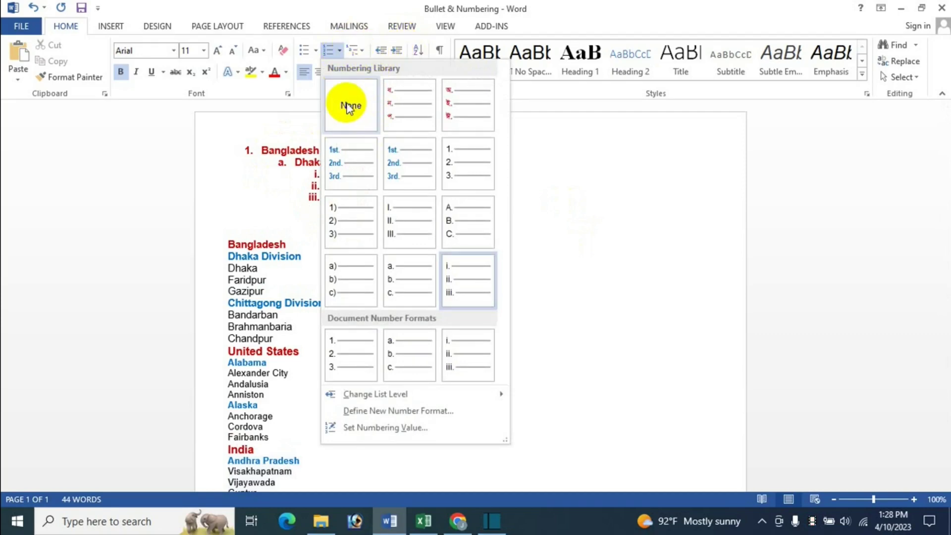
{"action": "left_click", "coordinate": [362, 51]}
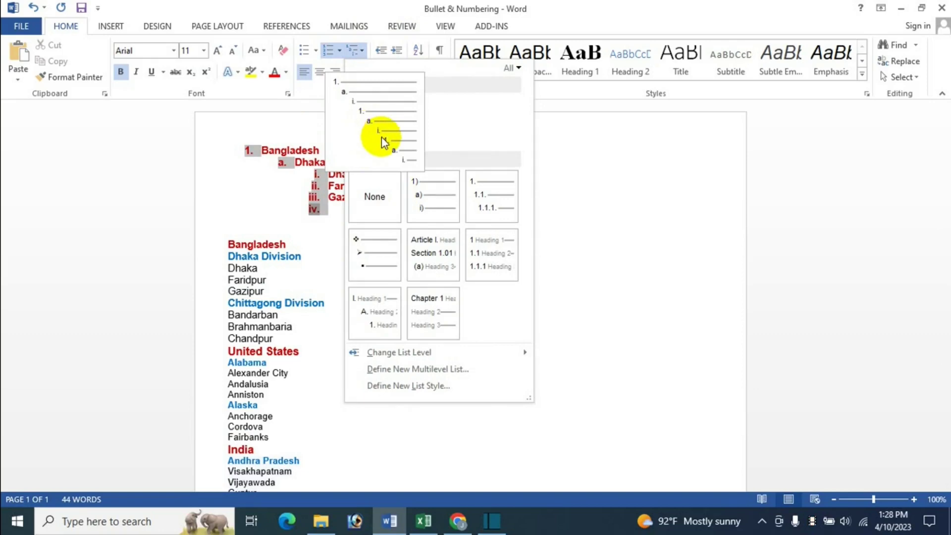
{"action": "left_click", "coordinate": [372, 7]}
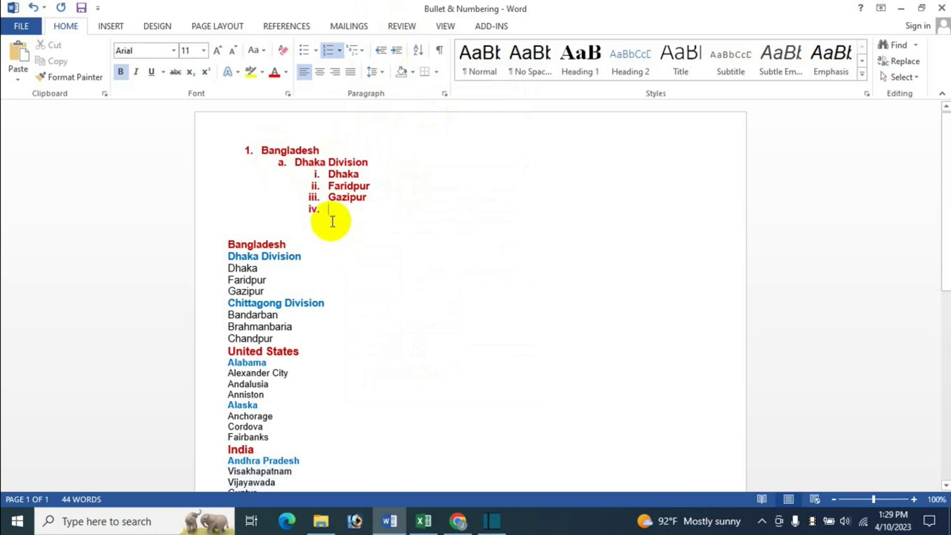
{"action": "left_click", "coordinate": [313, 209]}
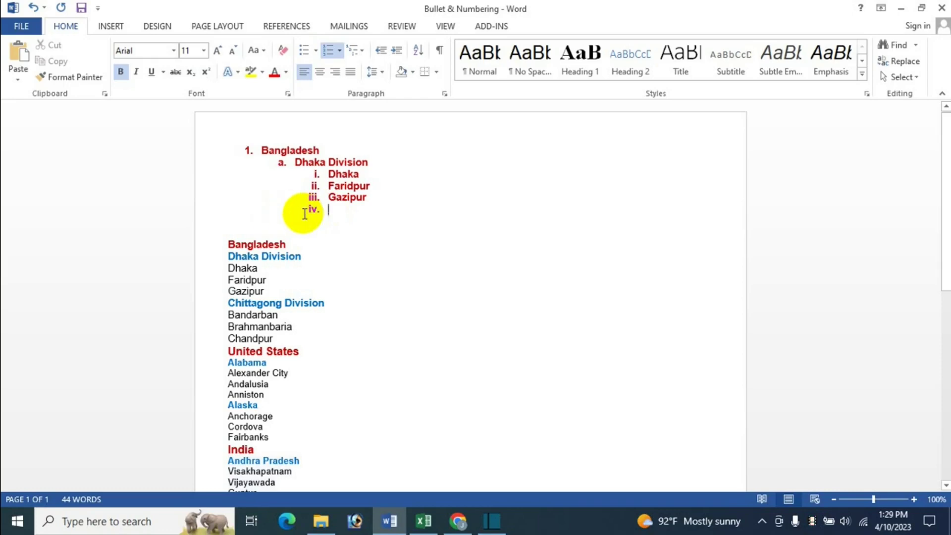
Promote the empty item to b. Chittagong Diviosn and list Babdarban and chandpur as i. and ii
{"action": "left_click", "coordinate": [381, 51]}
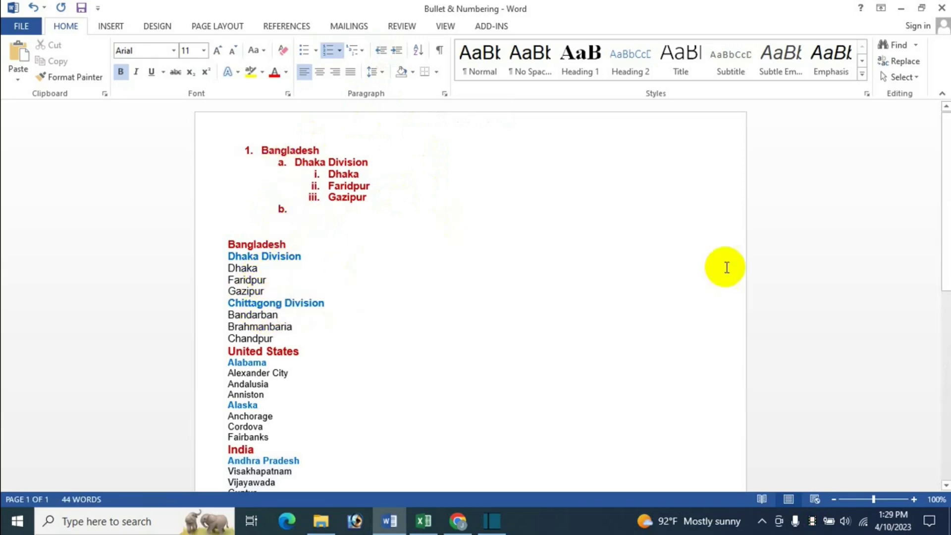
{"action": "type", "text": "Chitta"}
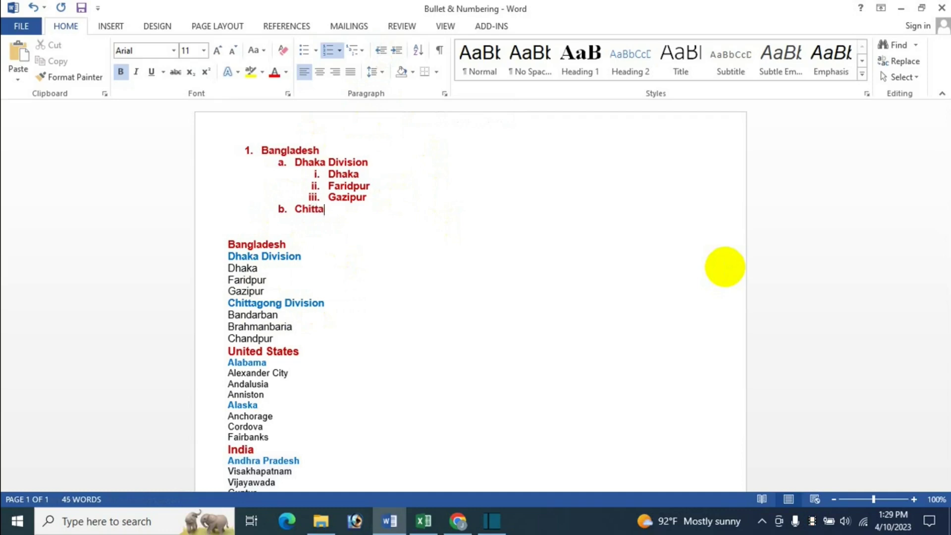
{"action": "type", "text": "gong Diviosn"}
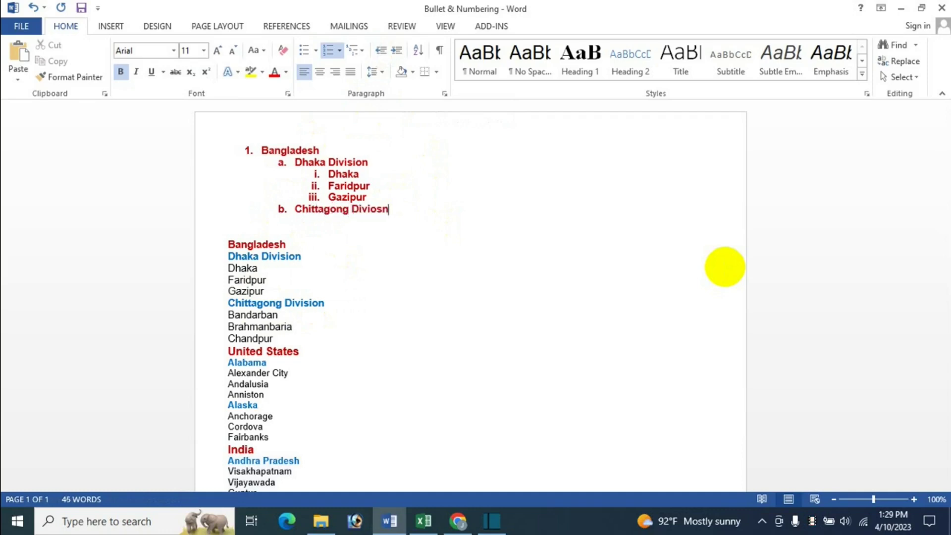
{"action": "key", "text": "Return"}
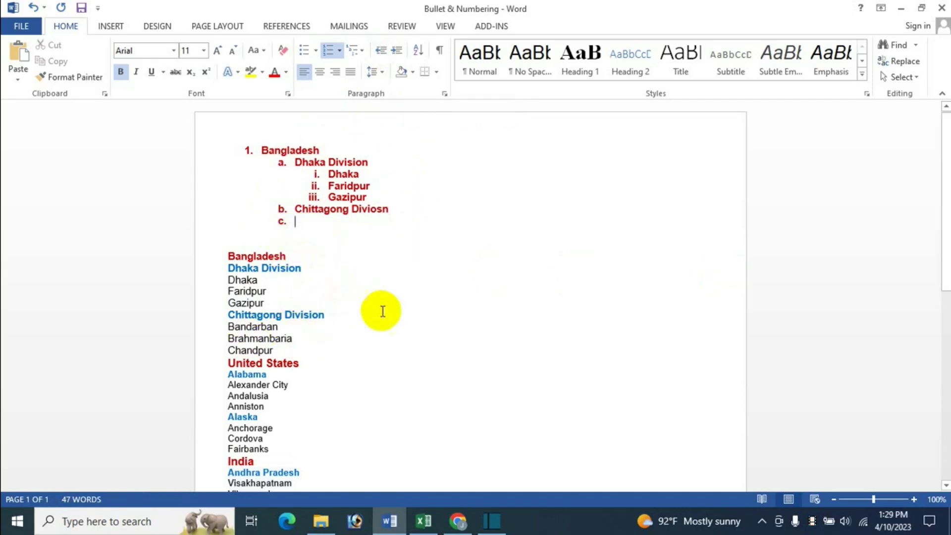
{"action": "key", "text": "Tab"}
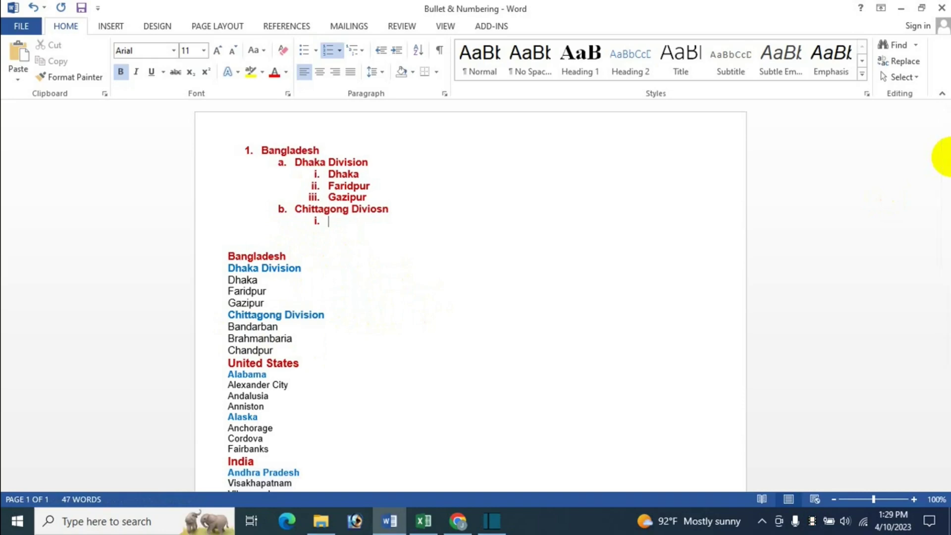
{"action": "type", "text": "n"}
{"action": "key", "text": "Return"}
{"action": "type", "text": "chandpur"}
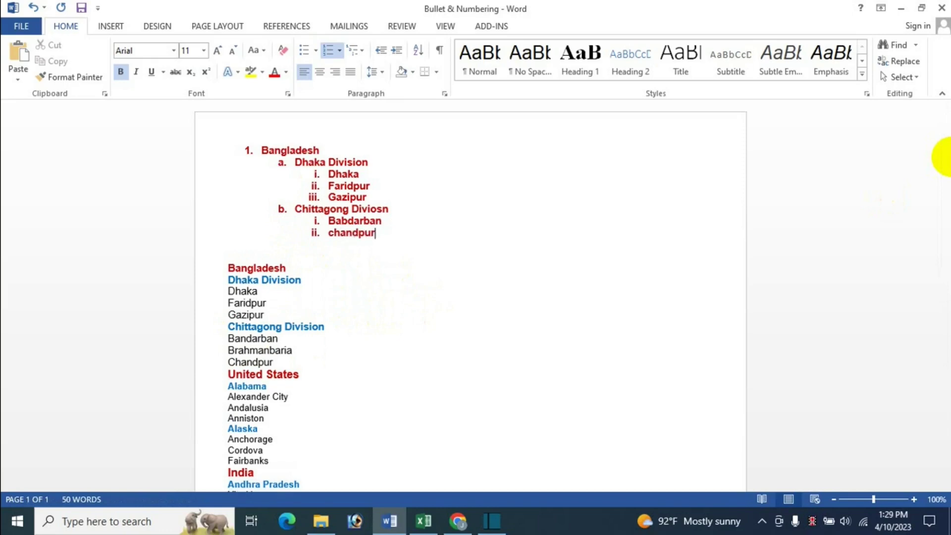
{"action": "key", "text": "Return"}
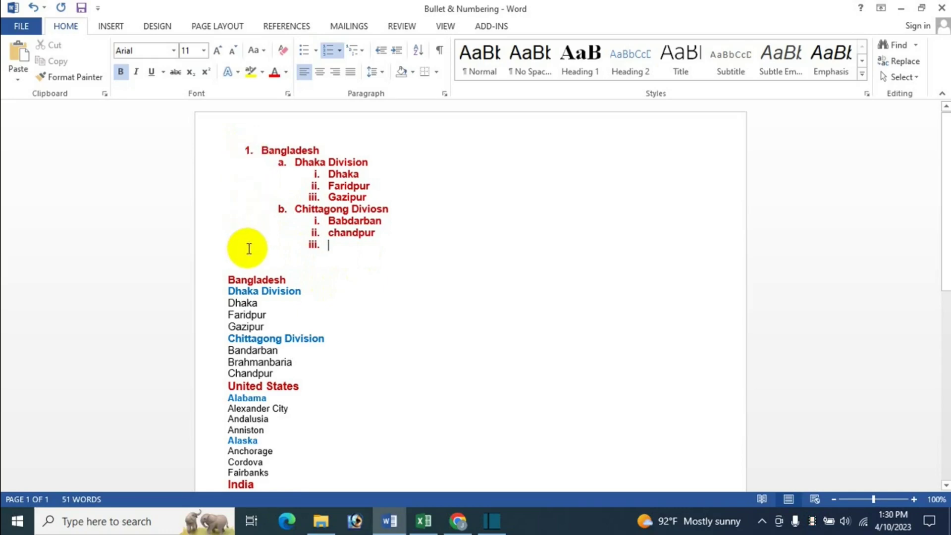
Promote the item to 2. United states and add filler entries dfsdfsd, dsf, ds and dsfsd
{"action": "left_click", "coordinate": [381, 52]}
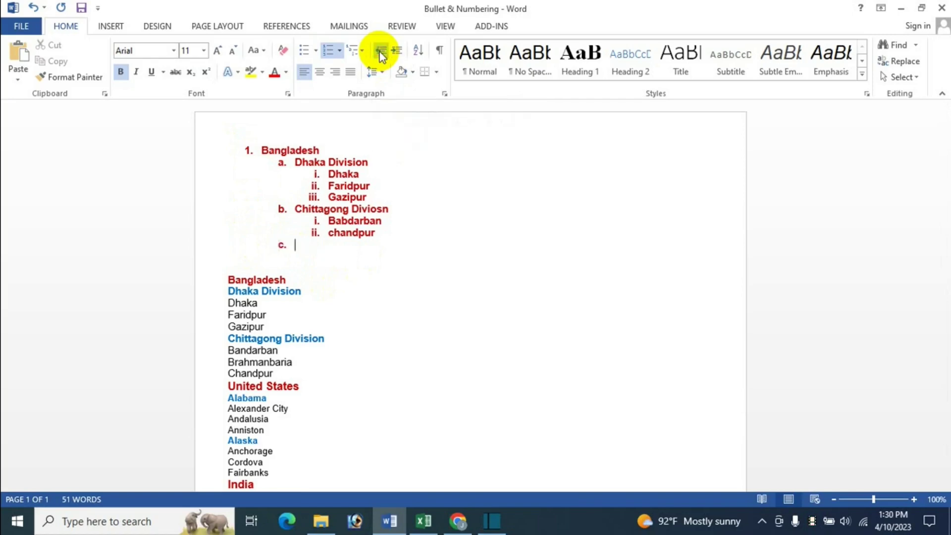
{"action": "left_click", "coordinate": [381, 52]}
{"action": "type", "text": "U"}
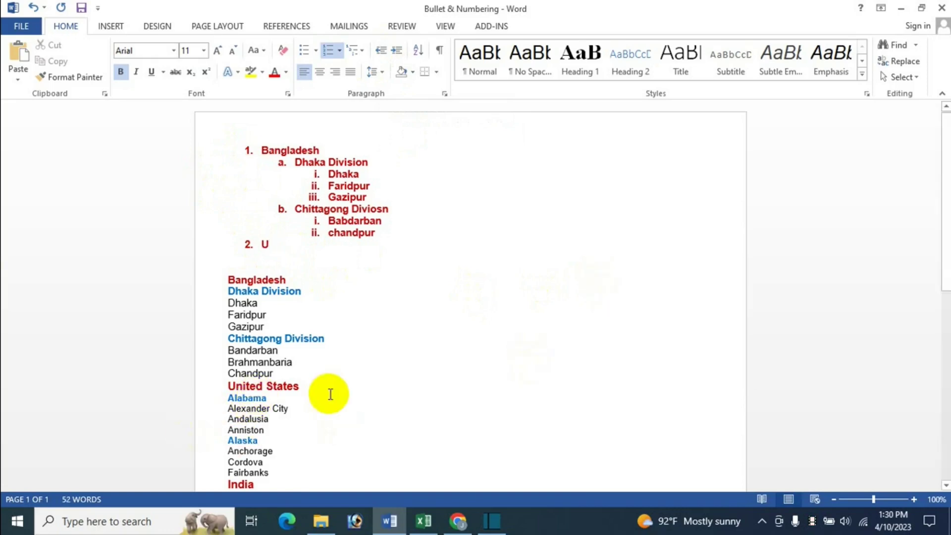
{"action": "type", "text": "nited states"}
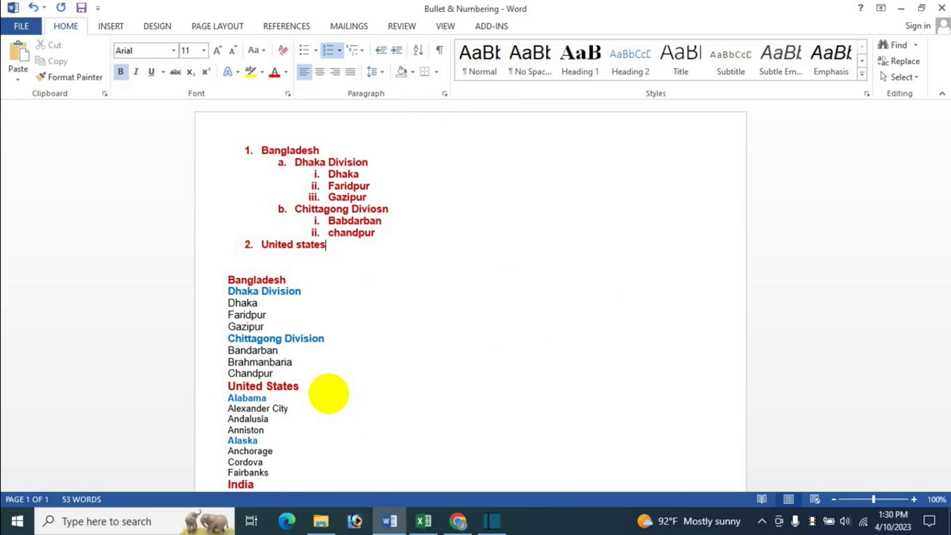
{"action": "key", "text": "Return"}
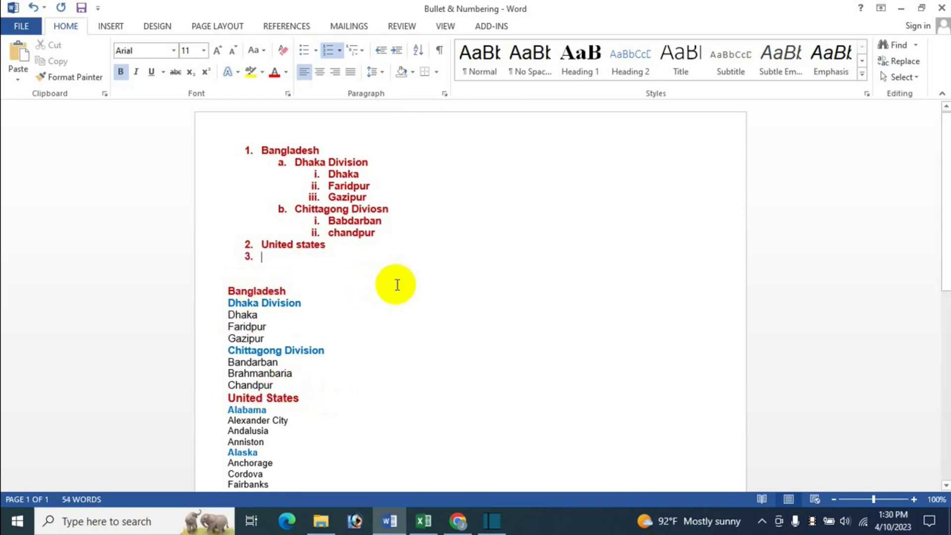
{"action": "key", "text": "Tab"}
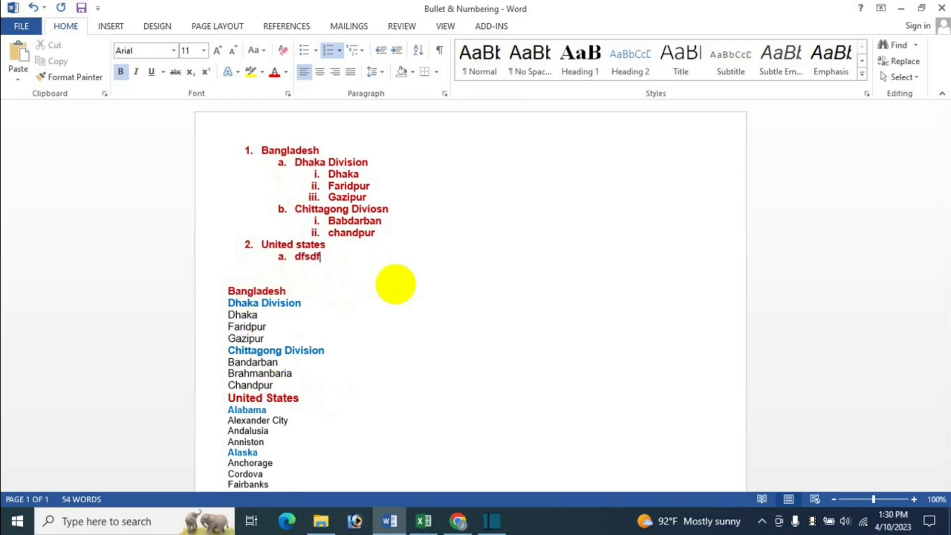
{"action": "key", "text": "Return"}
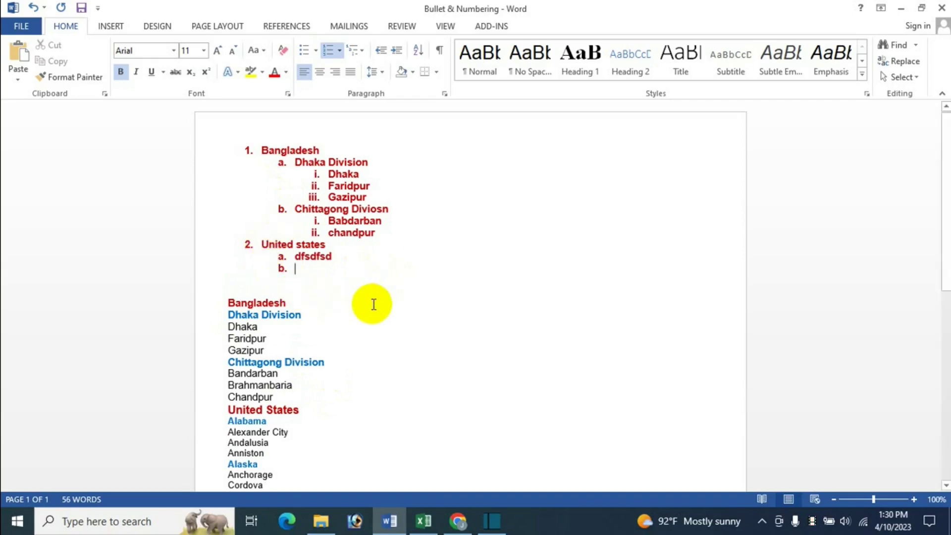
{"action": "type", "text": "dsf"}
{"action": "key", "text": "Return"}
{"action": "type", "text": "ds"}
{"action": "key", "text": "Return"}
{"action": "type", "text": "dsfsd"}
{"action": "key", "text": "Return"}
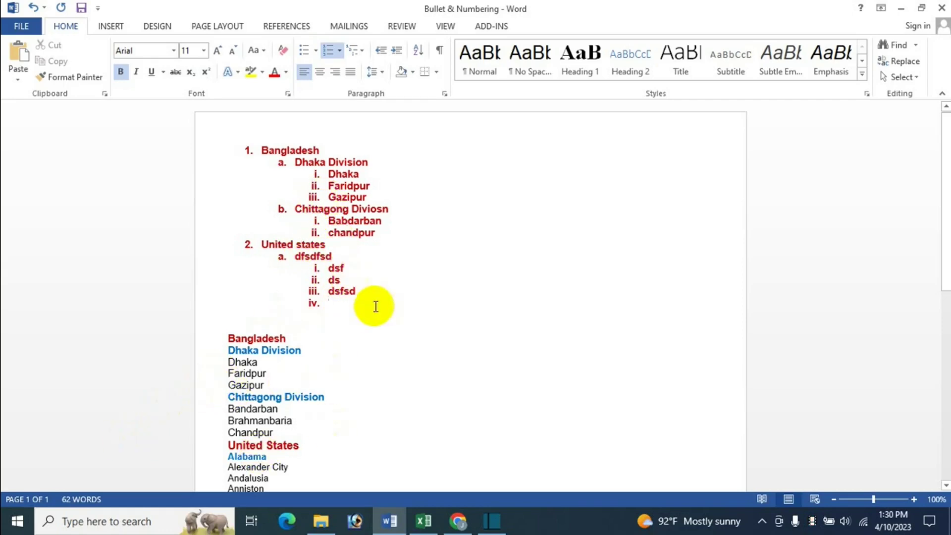
Select the practice list, set its numbering to None, and delete it with the blank line
{"action": "left_click_drag", "start_coordinate": [259, 150], "coordinate": [369, 301]}
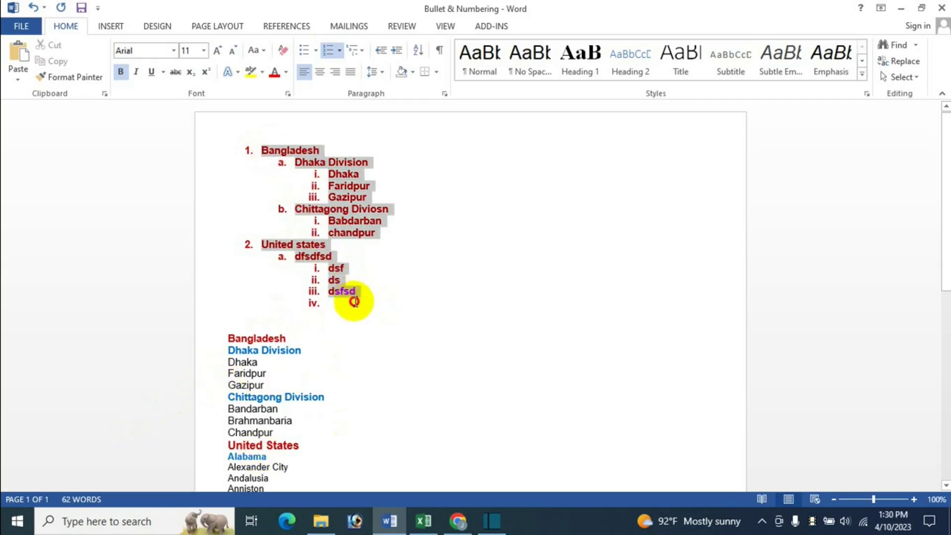
{"action": "left_click", "coordinate": [364, 52]}
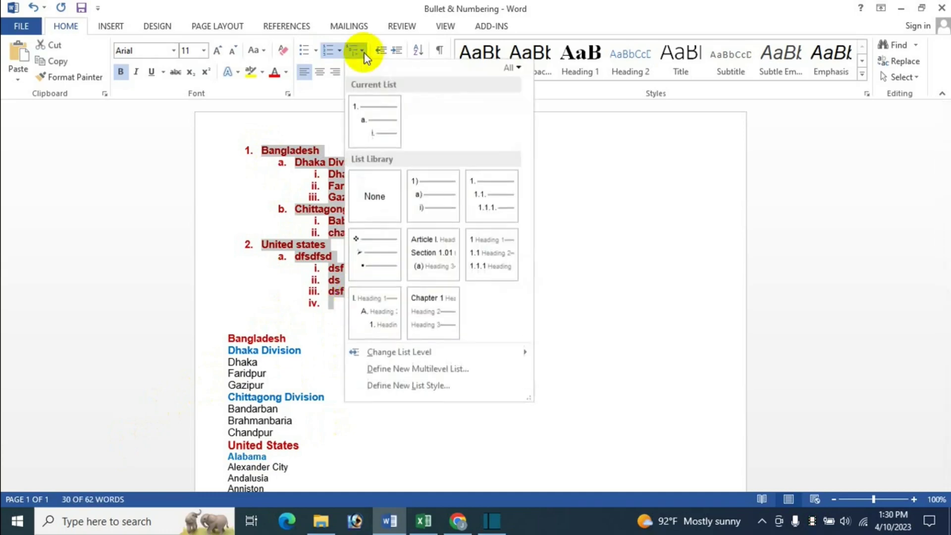
{"action": "left_click", "coordinate": [383, 200]}
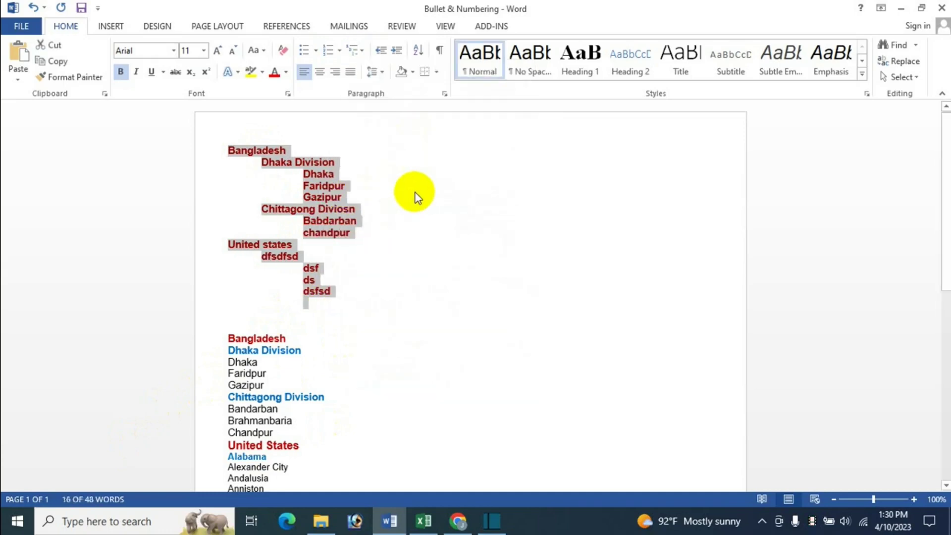
{"action": "key", "text": "Delete"}
{"action": "key", "text": "Delete"}
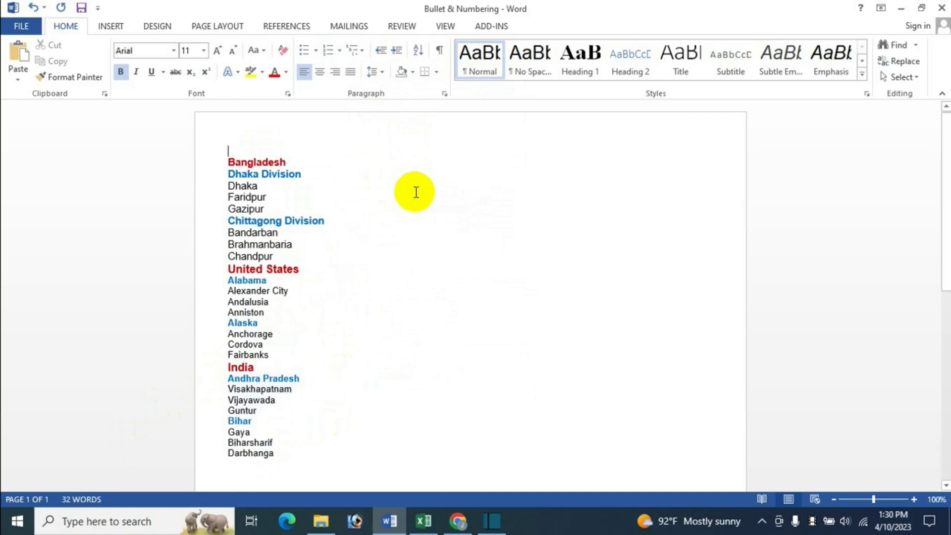
{"action": "key", "text": "Delete"}
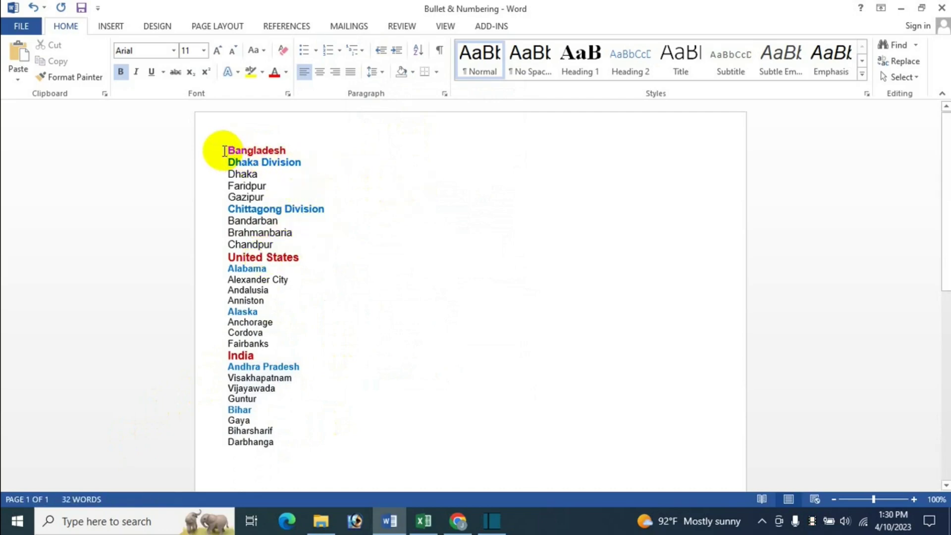
Select Bangladesh through Darbhanga and apply the 1) a) i) multilevel list style
{"action": "left_click_drag", "start_coordinate": [225, 150], "coordinate": [274, 442]}
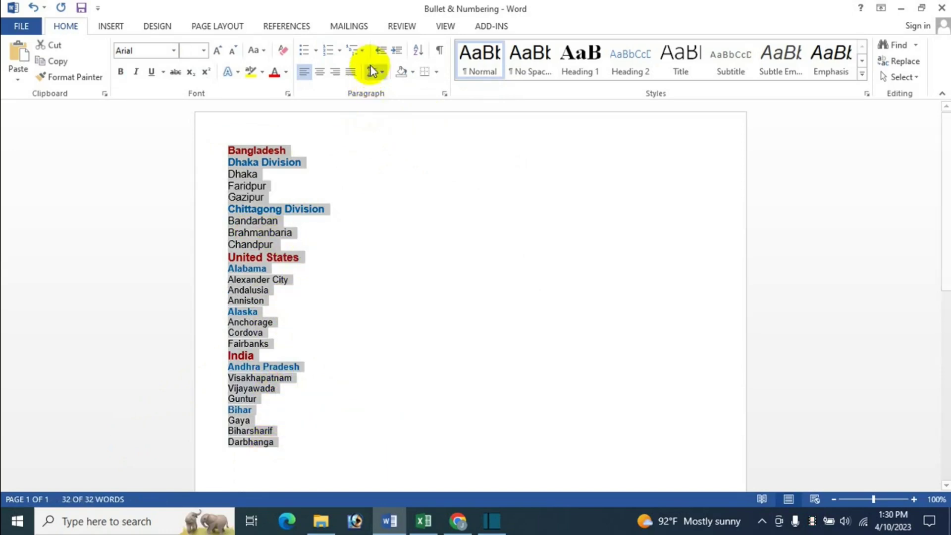
{"action": "left_click", "coordinate": [363, 52]}
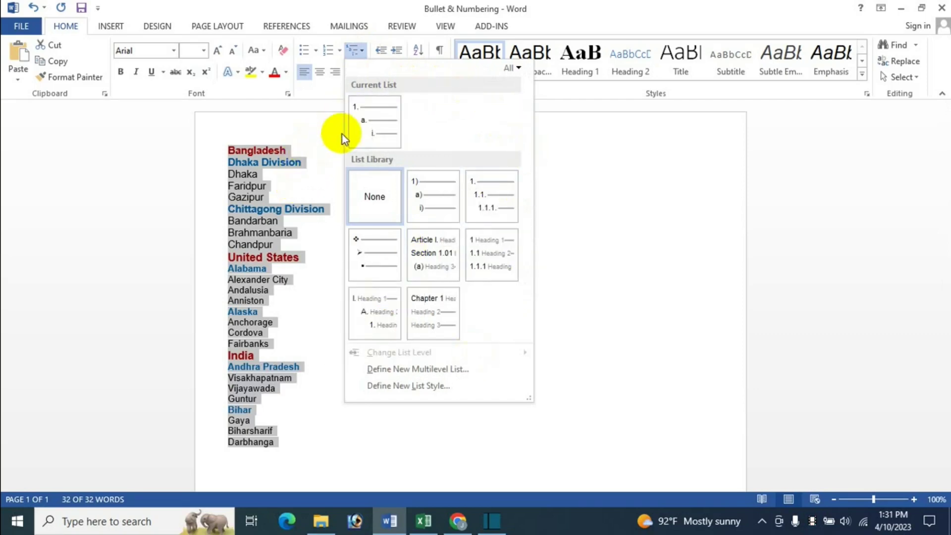
{"action": "mouse_move", "coordinate": [432, 196]}
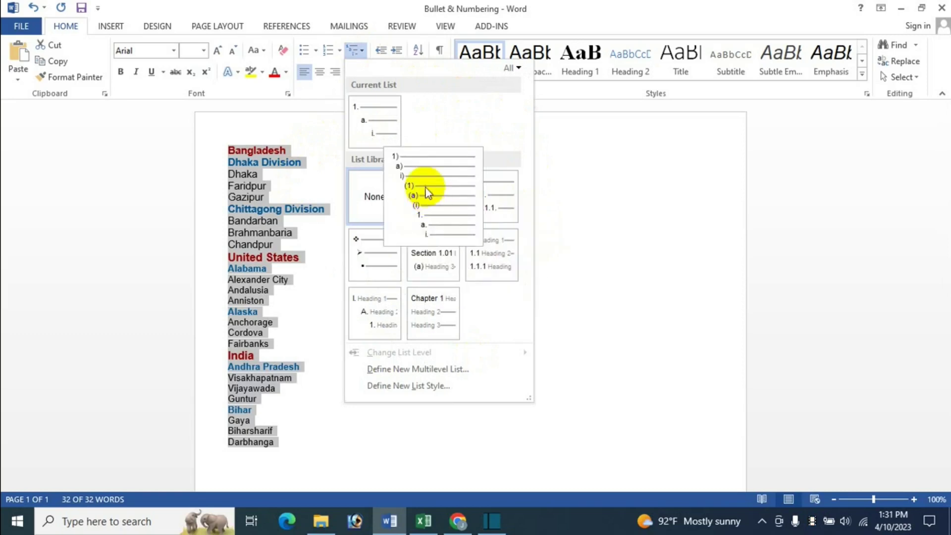
{"action": "left_click", "coordinate": [424, 192]}
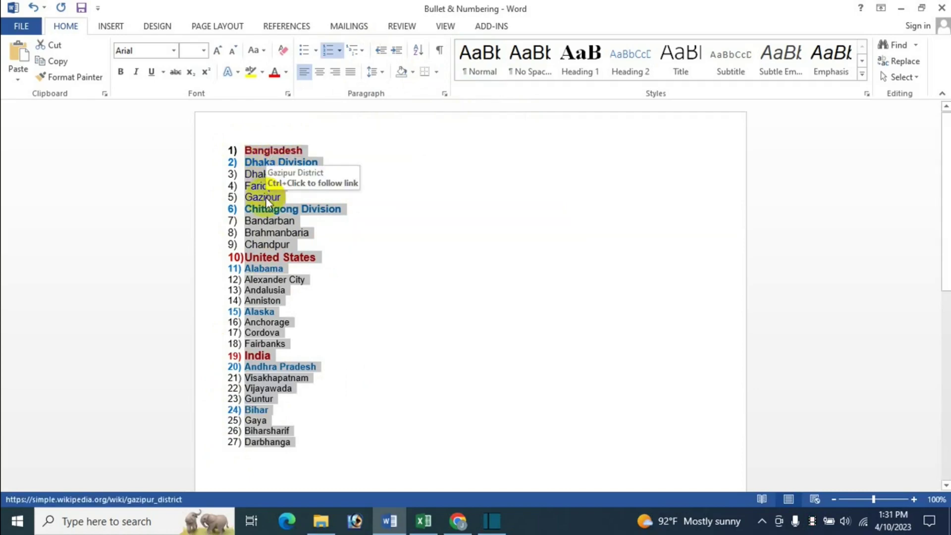
Nest Dhaka Division as a), with Dhaka, Faridpur and Gazipur as i)–iii)
{"action": "left_click", "coordinate": [320, 150]}
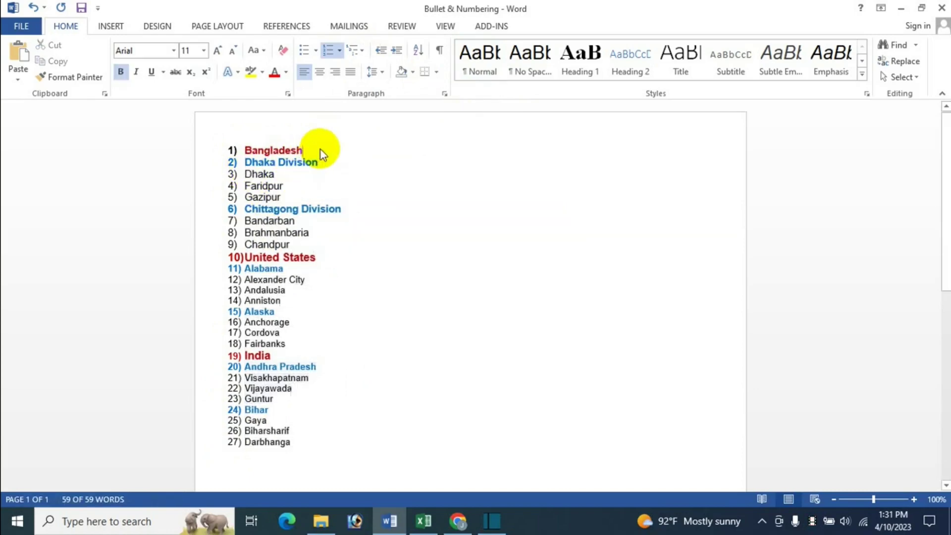
{"action": "left_click", "coordinate": [245, 163]}
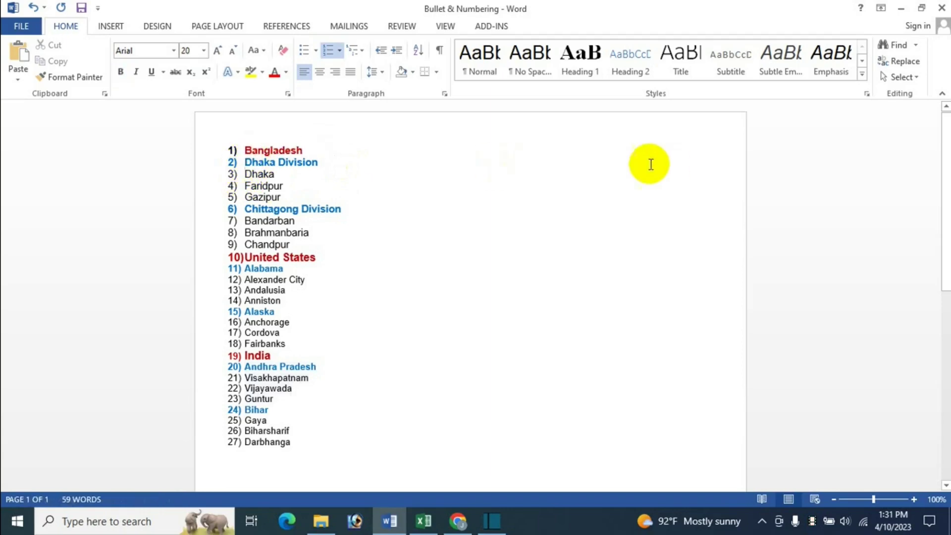
{"action": "key", "text": "Tab"}
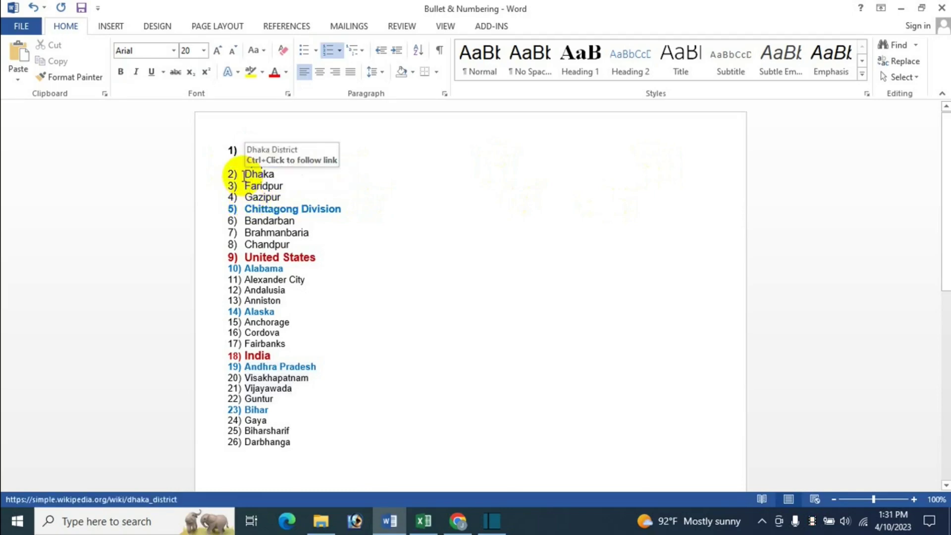
{"action": "left_click_drag", "start_coordinate": [244, 175], "coordinate": [276, 197]}
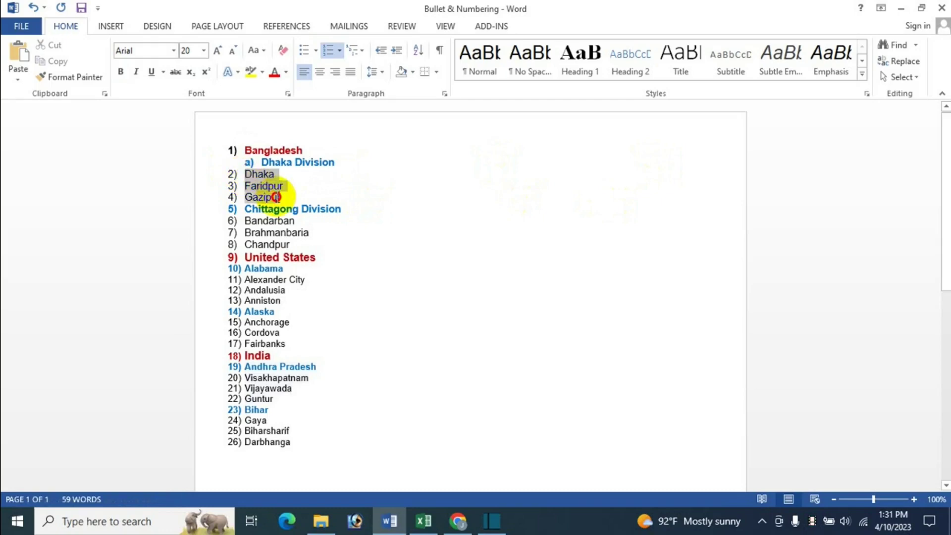
{"action": "key", "text": "Tab"}
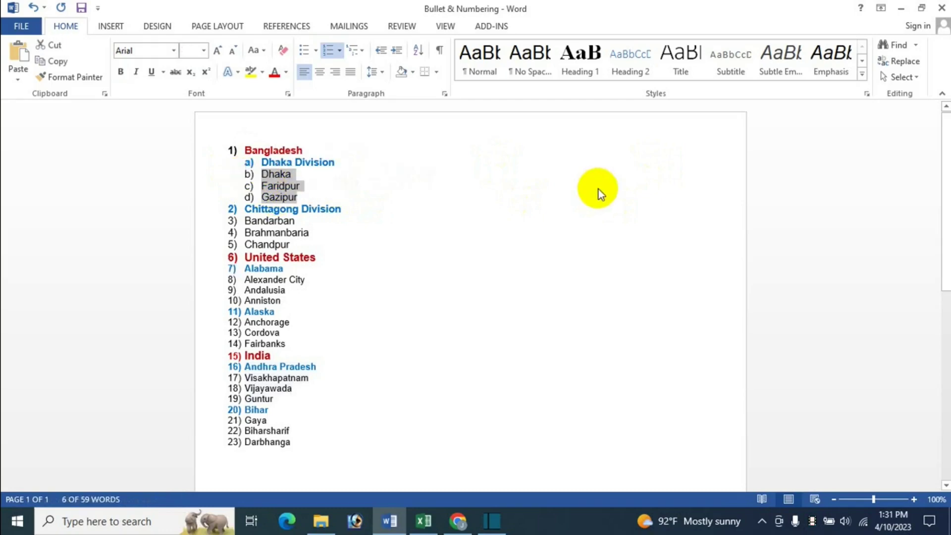
{"action": "key", "text": "Tab"}
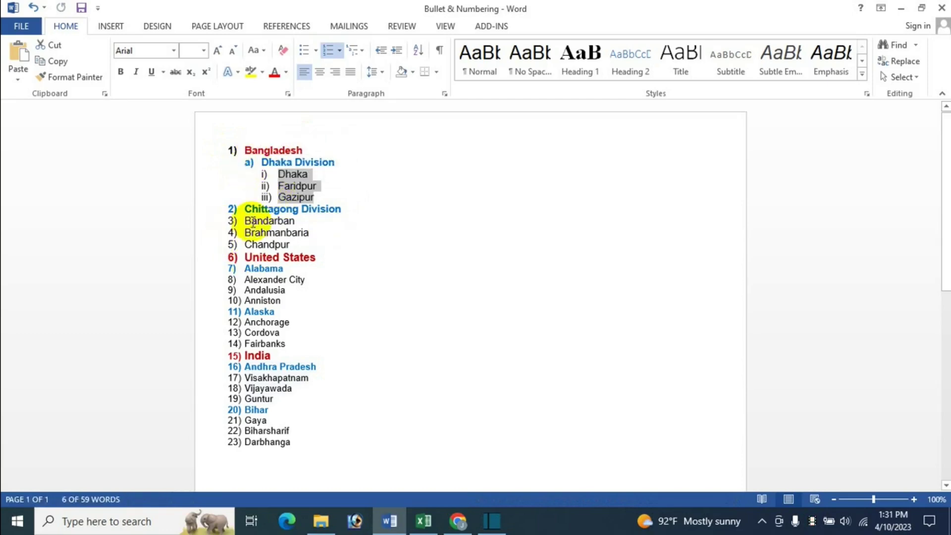
Nest Chittagong Division as b), with Bandarban, Brahmanbaria and Chandpur as i)–iii)
{"action": "left_click", "coordinate": [245, 210]}
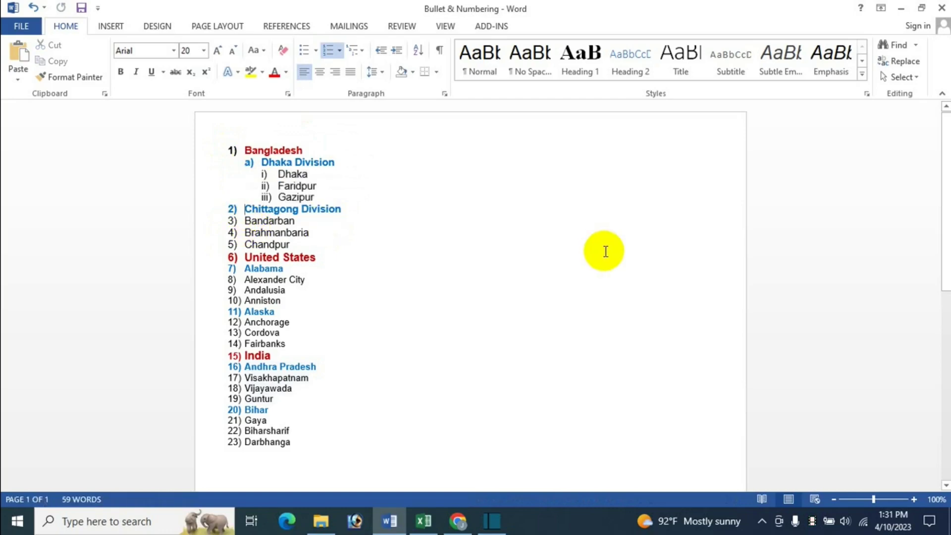
{"action": "key", "text": "Tab"}
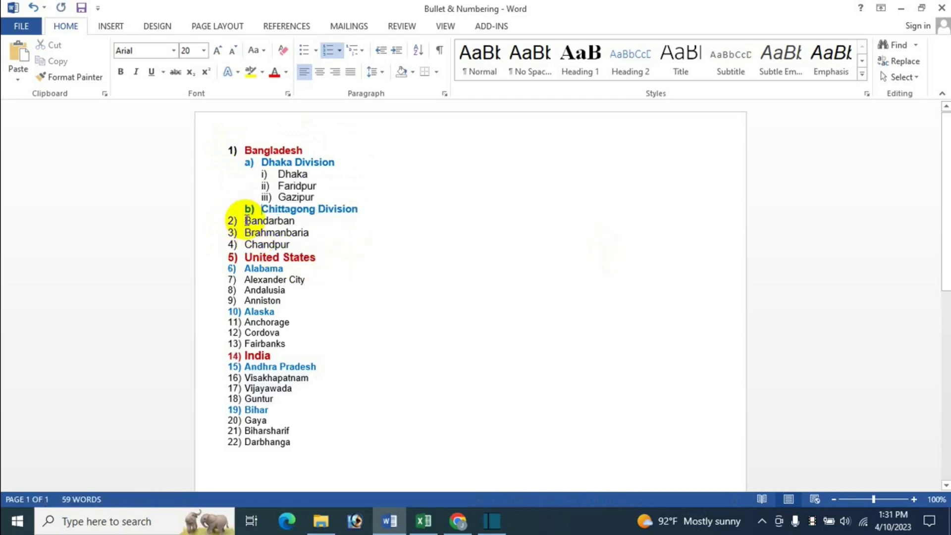
{"action": "left_click_drag", "start_coordinate": [246, 221], "coordinate": [290, 244]}
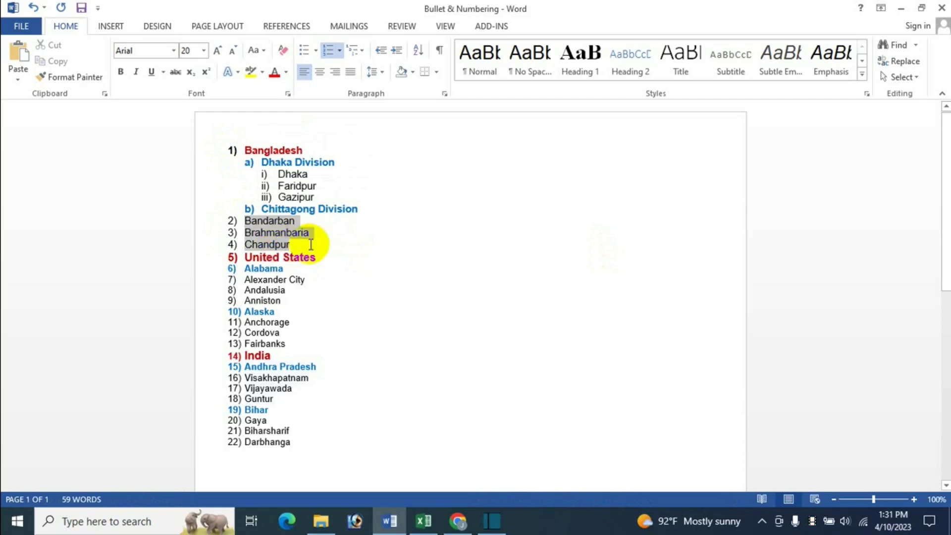
{"action": "key", "text": "Tab"}
{"action": "key", "text": "Tab"}
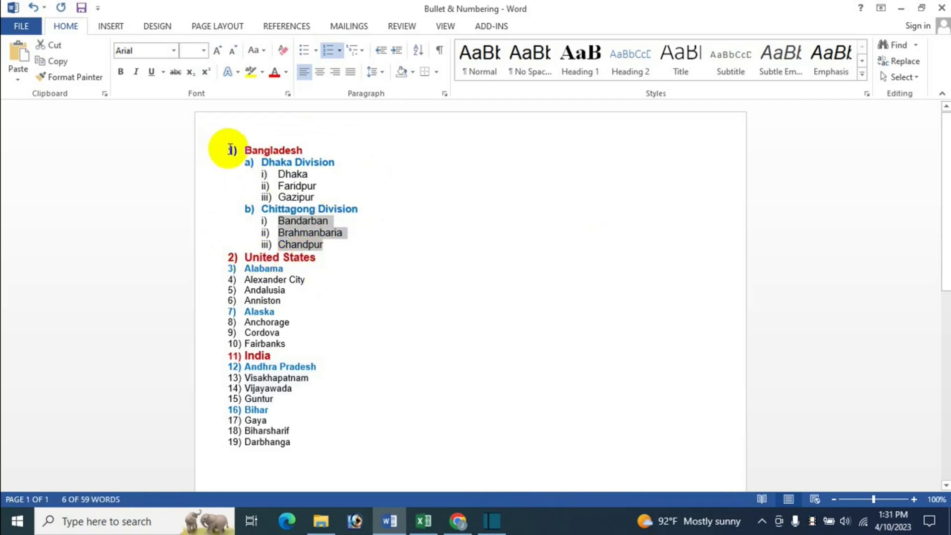
Nest Alabama and Alaska as a) and b) under United States, with their cities as i)–iii)
{"action": "left_click", "coordinate": [247, 269]}
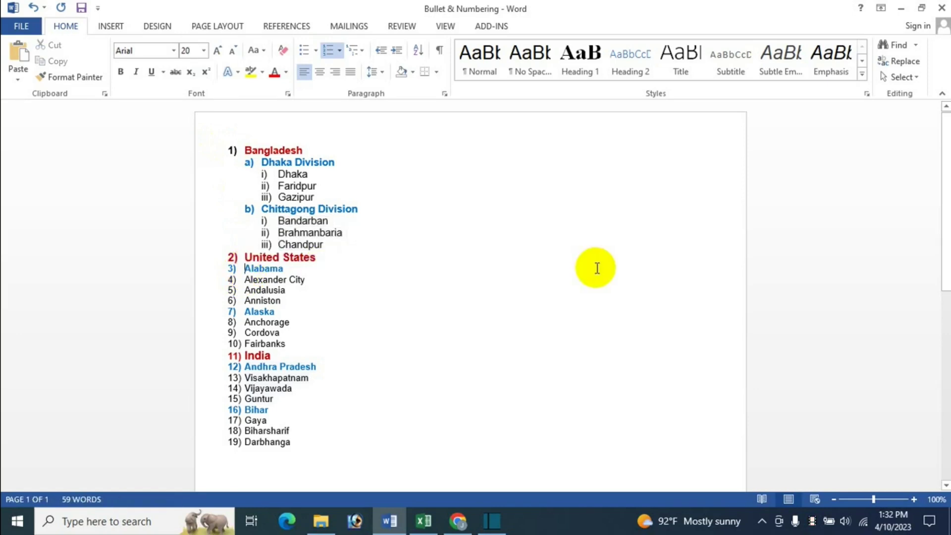
{"action": "key", "text": "Tab"}
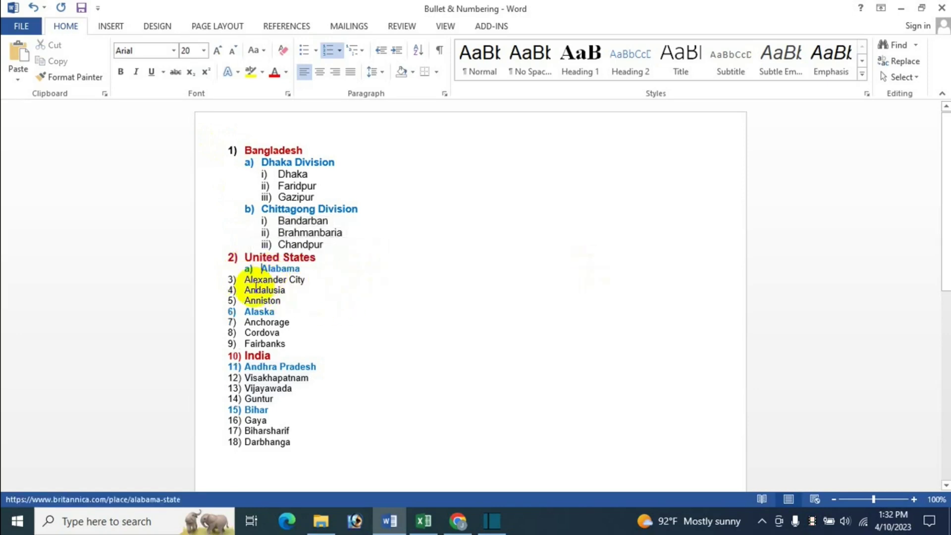
{"action": "left_click_drag", "start_coordinate": [246, 280], "coordinate": [272, 300]}
{"action": "key", "text": "Tab"}
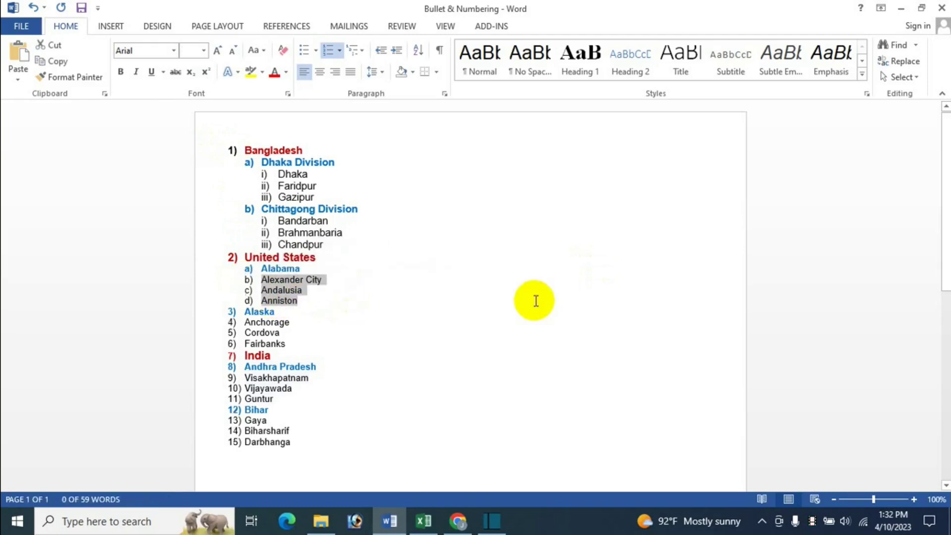
{"action": "key", "text": "Tab"}
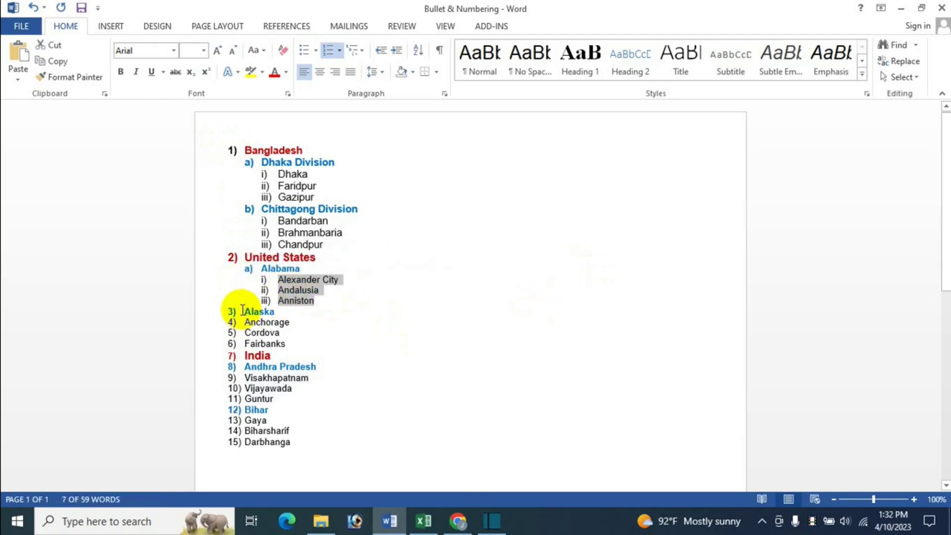
{"action": "left_click", "coordinate": [242, 310]}
{"action": "key", "text": "Tab"}
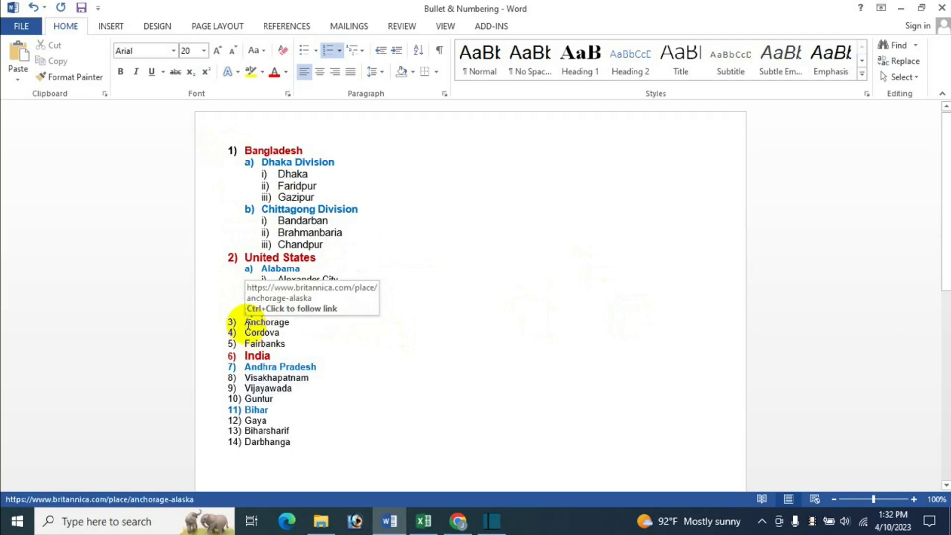
{"action": "left_click_drag", "start_coordinate": [246, 322], "coordinate": [319, 344]}
{"action": "key", "text": "Tab"}
{"action": "key", "text": "Tab"}
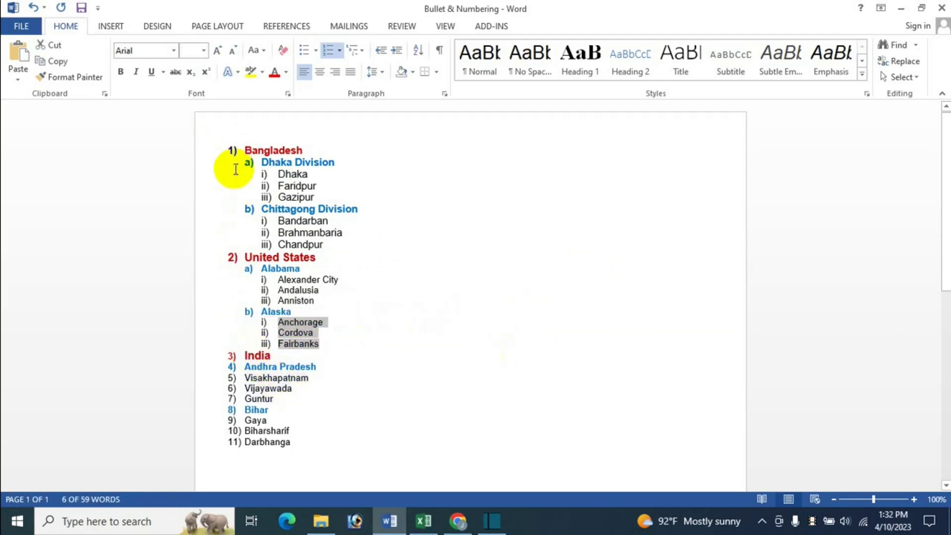
Nest Andhra Pradesh and Bihar as a) and b) under India, with their cities as i)–iii)
{"action": "left_click", "coordinate": [242, 367]}
{"action": "key", "text": "Tab"}
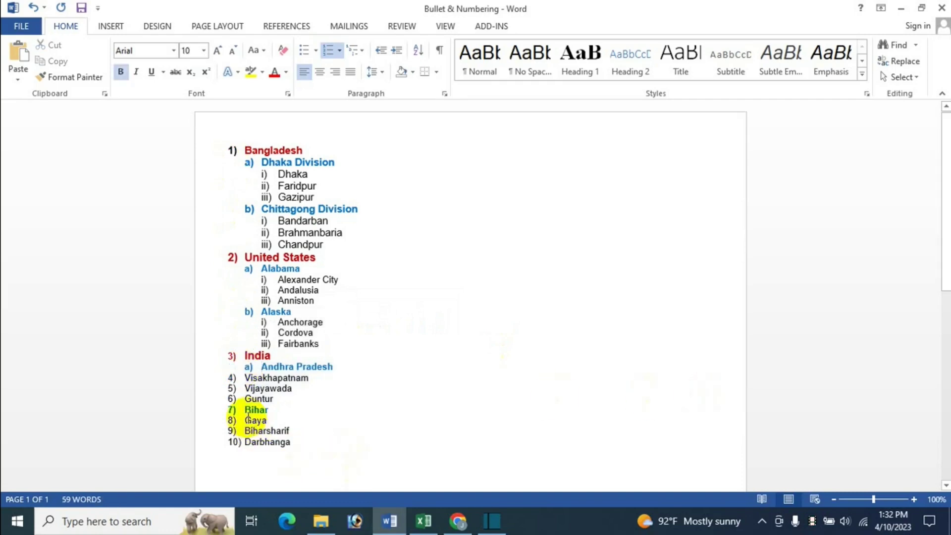
{"action": "left_click", "coordinate": [242, 411]}
{"action": "key", "text": "Tab"}
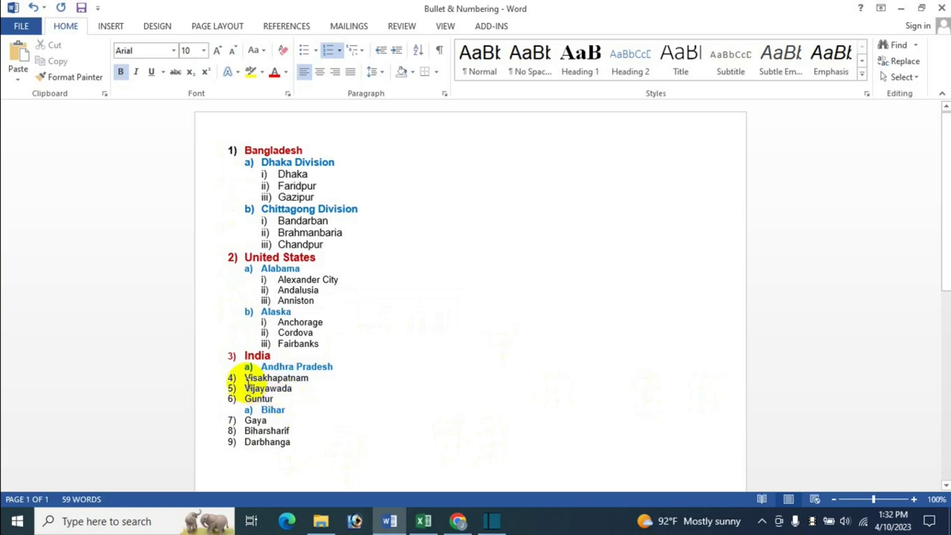
{"action": "left_click_drag", "start_coordinate": [249, 383], "coordinate": [271, 391]}
{"action": "key", "text": "Tab"}
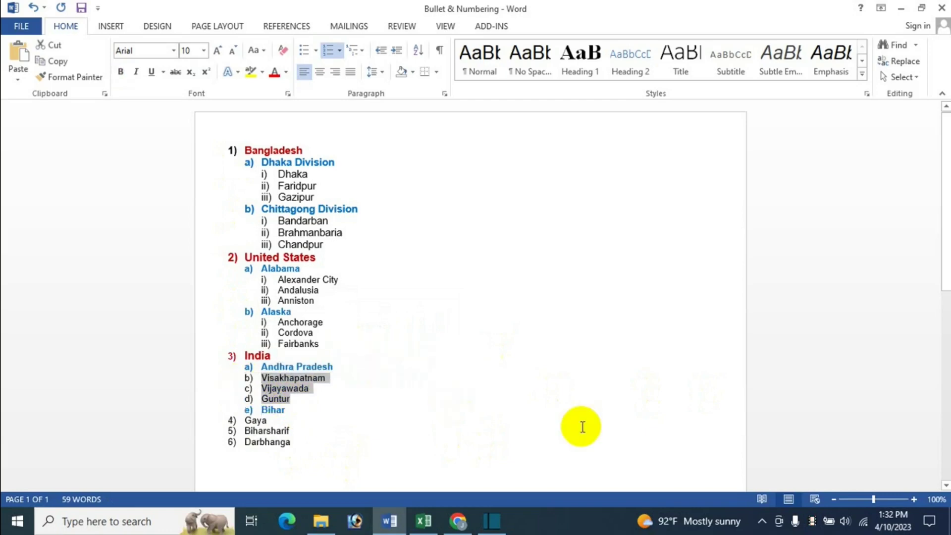
{"action": "key", "text": "Tab"}
{"action": "left_click_drag", "start_coordinate": [243, 420], "coordinate": [296, 442]}
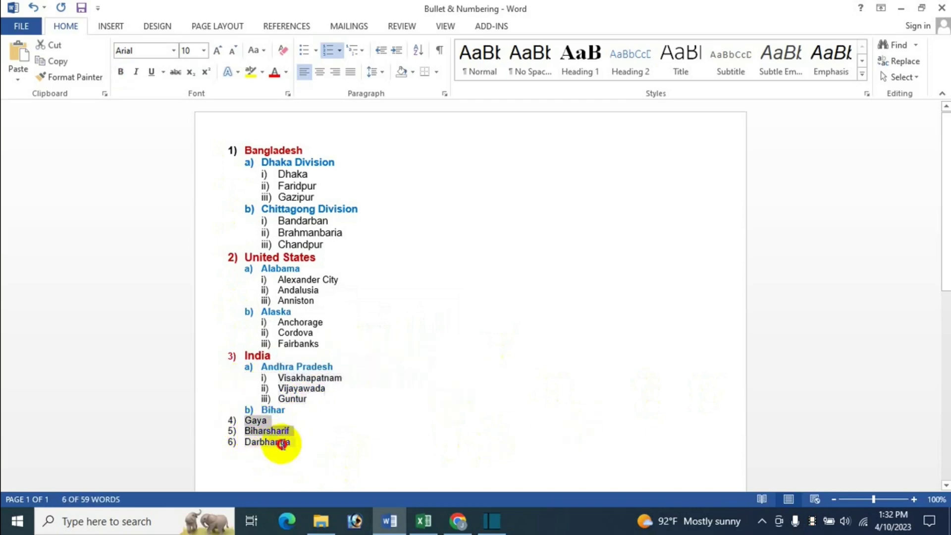
{"action": "key", "text": "Tab"}
{"action": "key", "text": "Tab"}
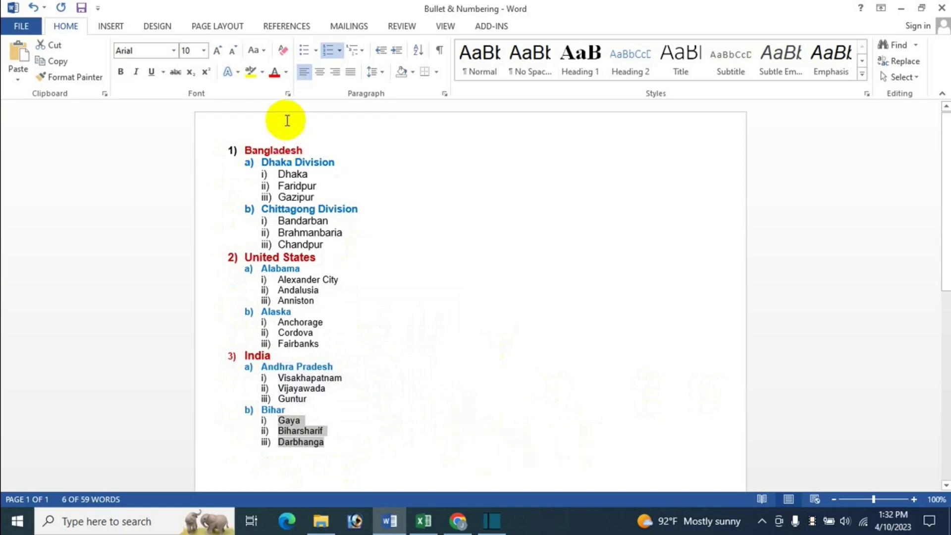
{"action": "left_click", "coordinate": [272, 199]}
{"action": "left_click", "coordinate": [312, 176]}
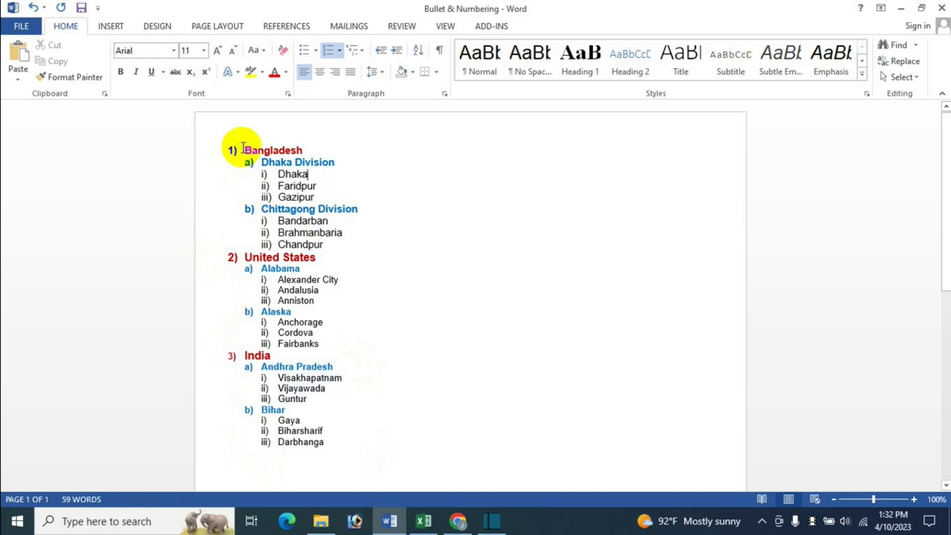
Select the whole nested list and apply the 1., 1.1., 1.1.1. outline numbering style
{"action": "left_click_drag", "start_coordinate": [243, 148], "coordinate": [340, 449]}
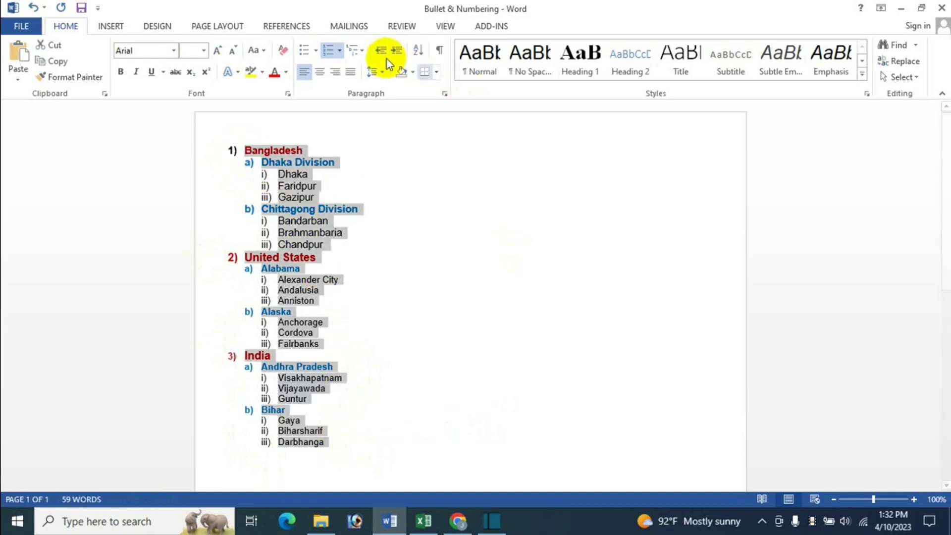
{"action": "left_click", "coordinate": [361, 52]}
{"action": "mouse_move", "coordinate": [432, 197]}
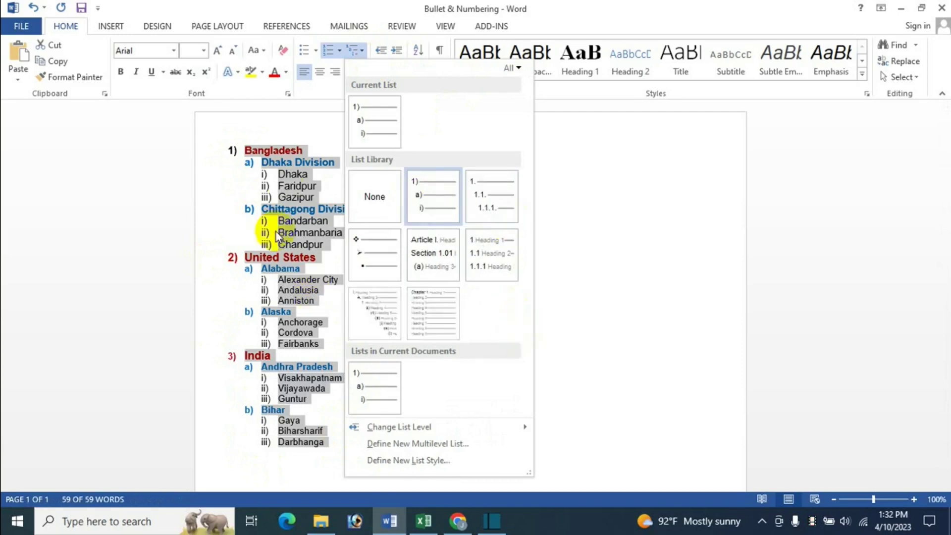
{"action": "mouse_move", "coordinate": [491, 196]}
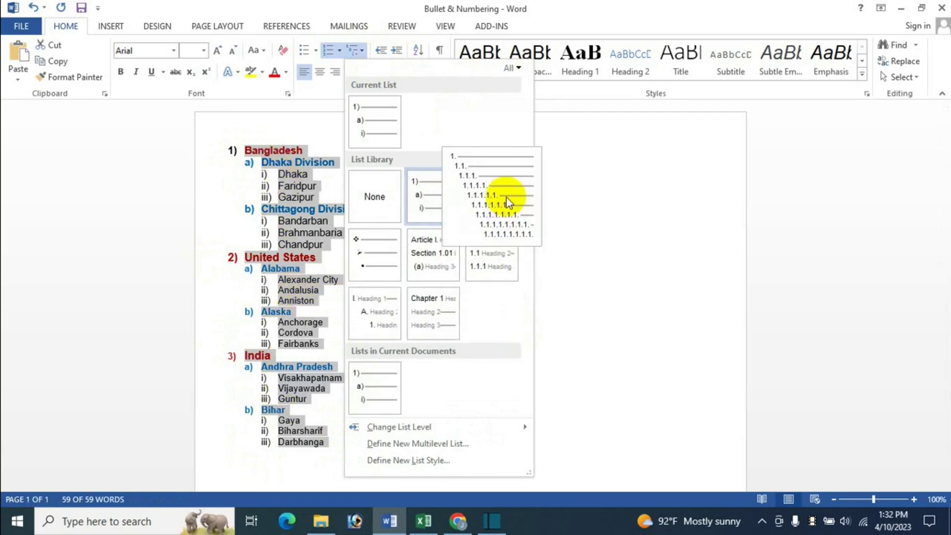
{"action": "left_click", "coordinate": [506, 197]}
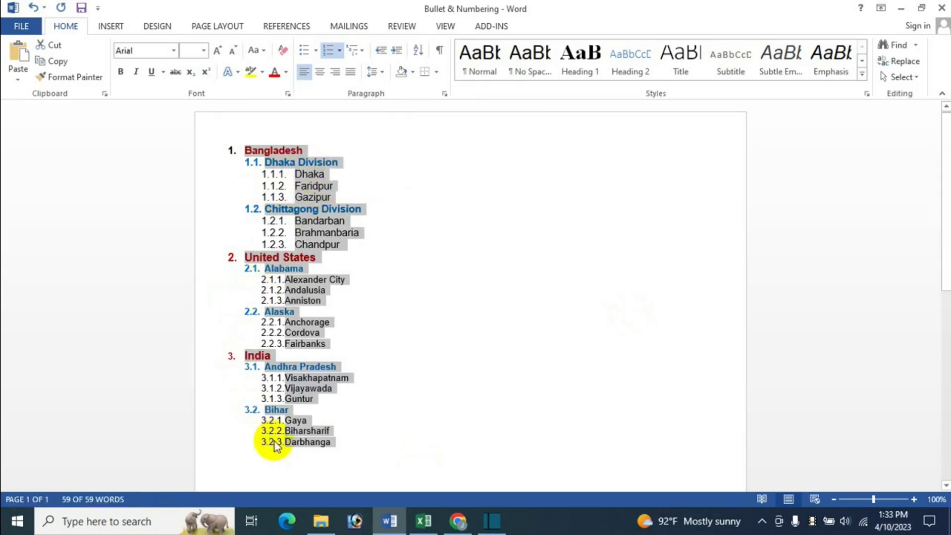
{"action": "left_click", "coordinate": [363, 52]}
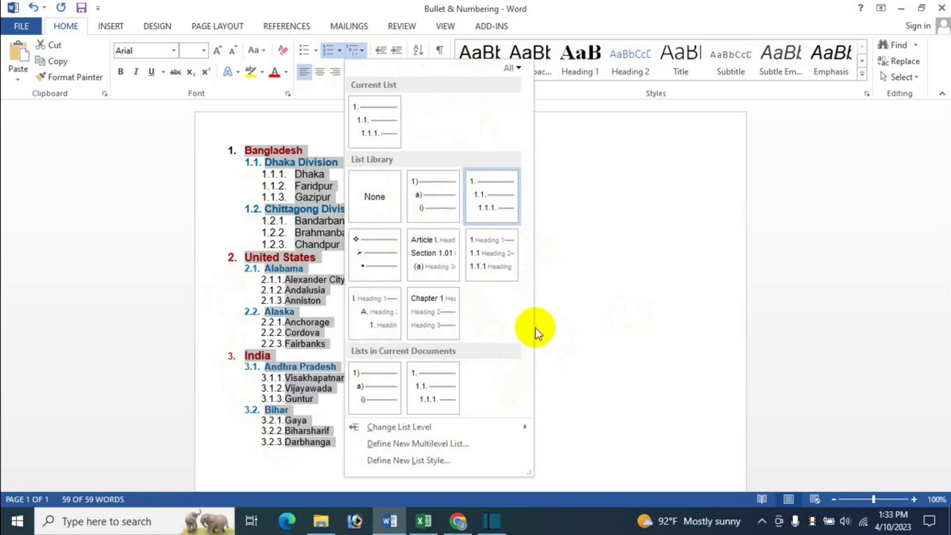
{"action": "left_click", "coordinate": [434, 309]}
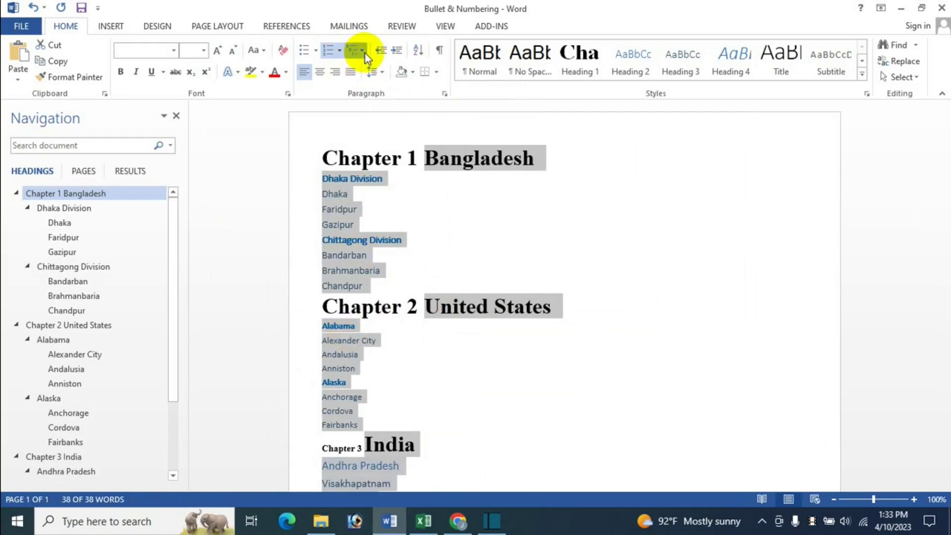
{"action": "left_click", "coordinate": [364, 54]}
{"action": "mouse_move", "coordinate": [432, 387]}
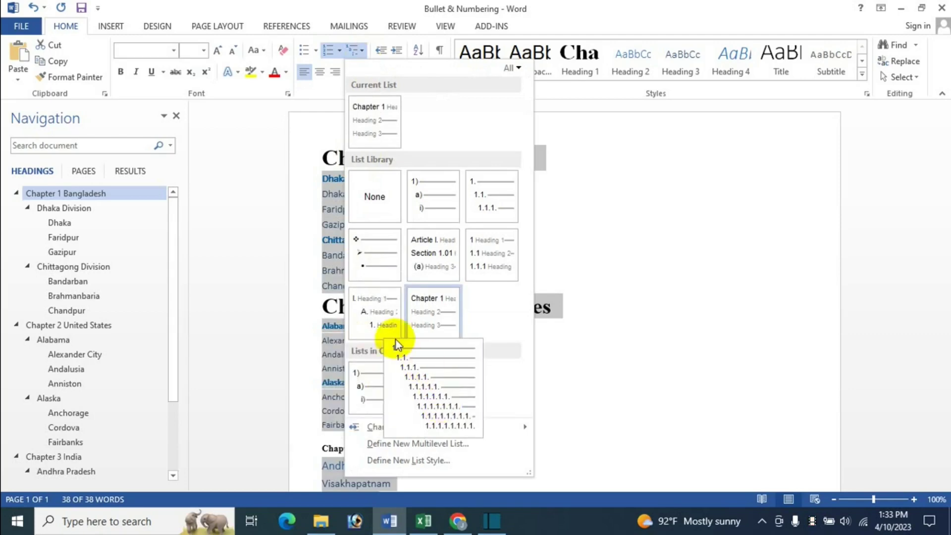
{"action": "left_click", "coordinate": [375, 313]}
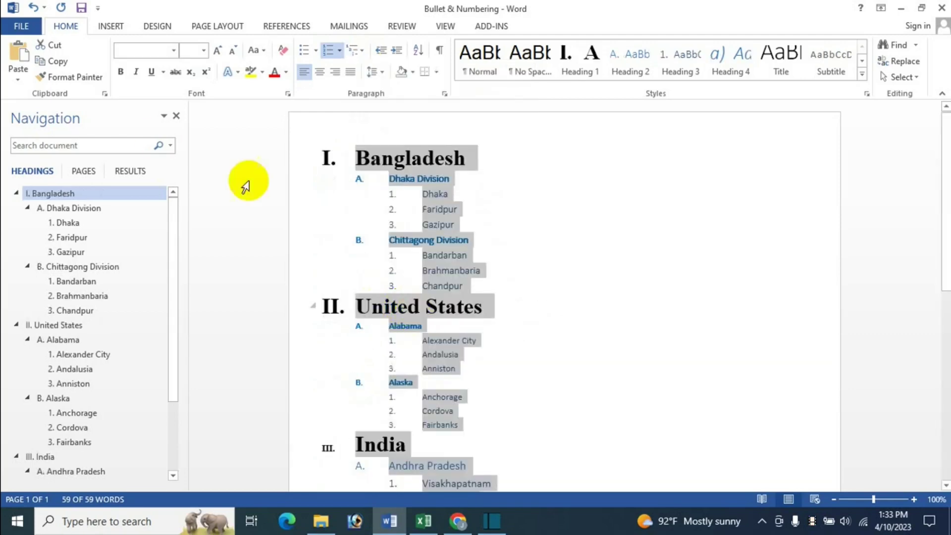
{"action": "left_click", "coordinate": [176, 117]}
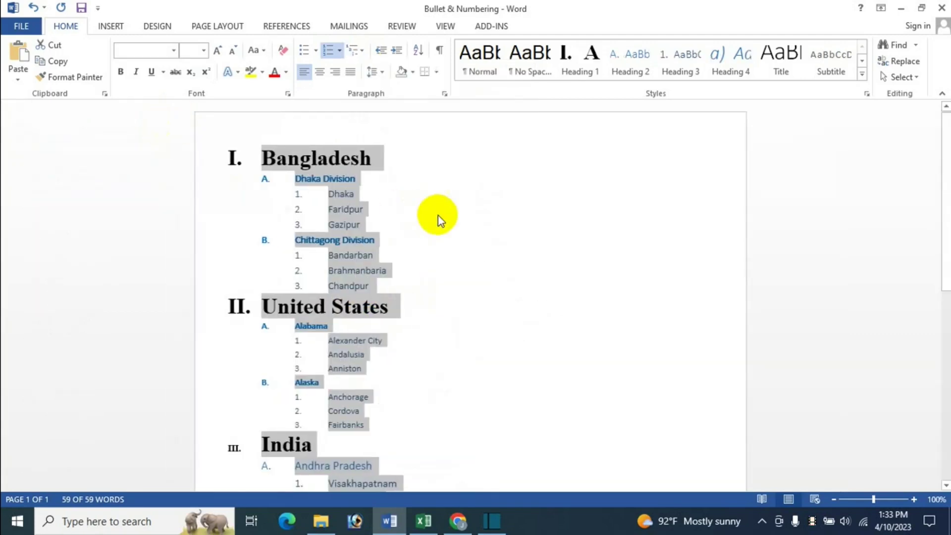
{"action": "key", "text": "ctrl+z"}
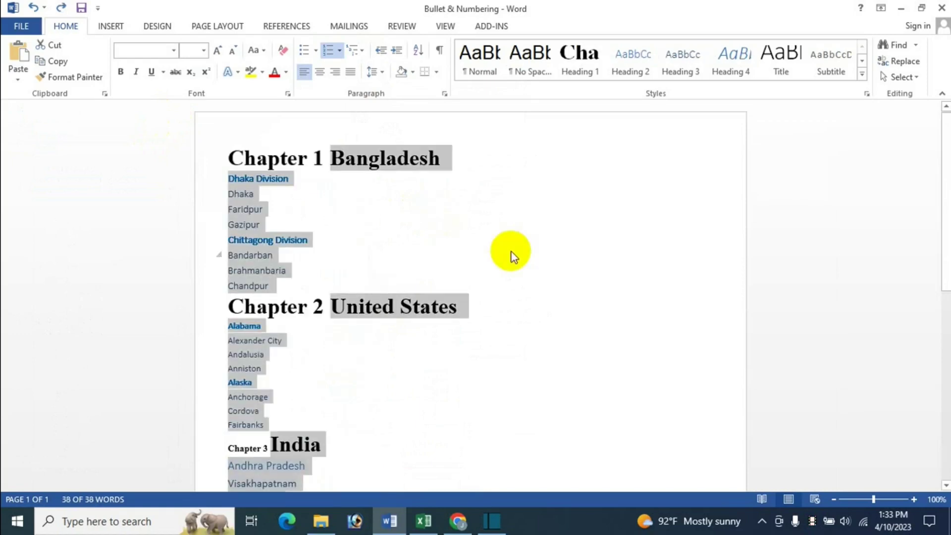
{"action": "key", "text": "ctrl+z"}
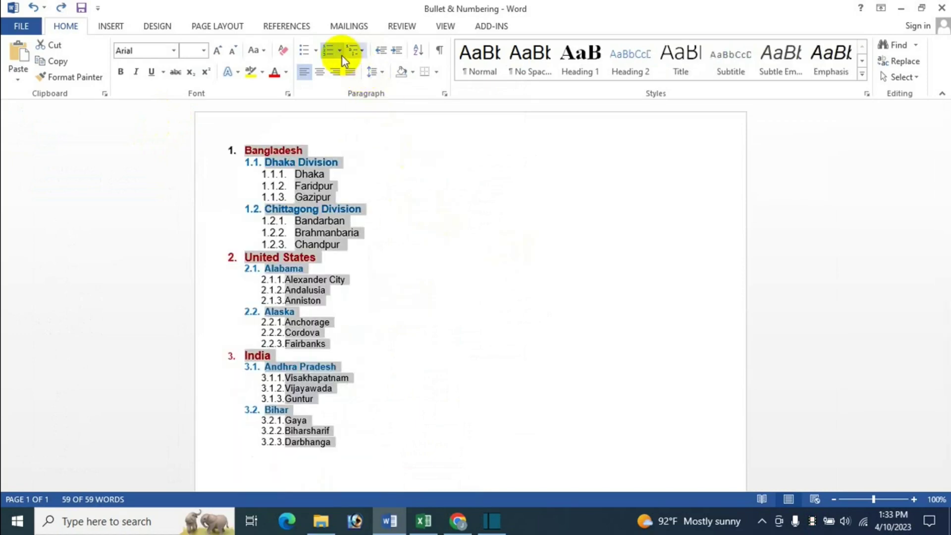
{"action": "left_click", "coordinate": [339, 50]}
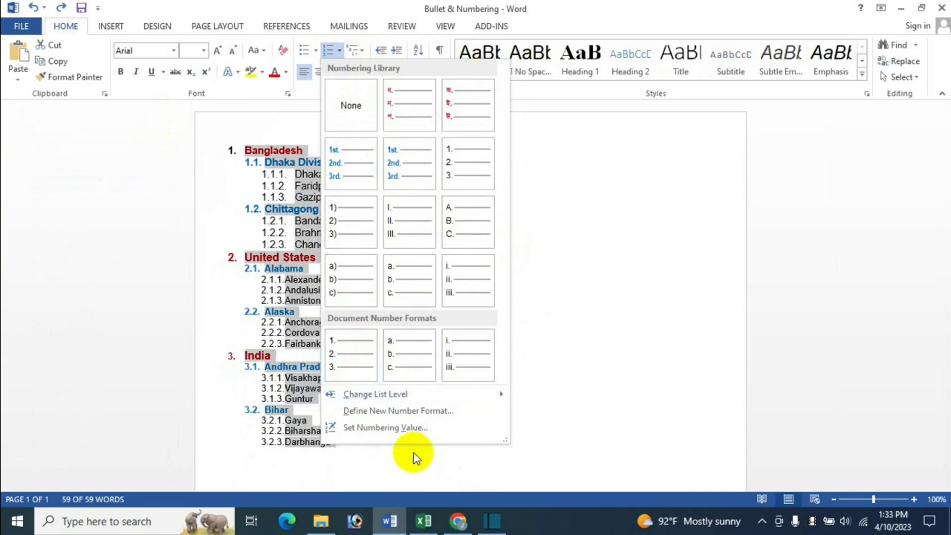
{"action": "mouse_move", "coordinate": [401, 394]}
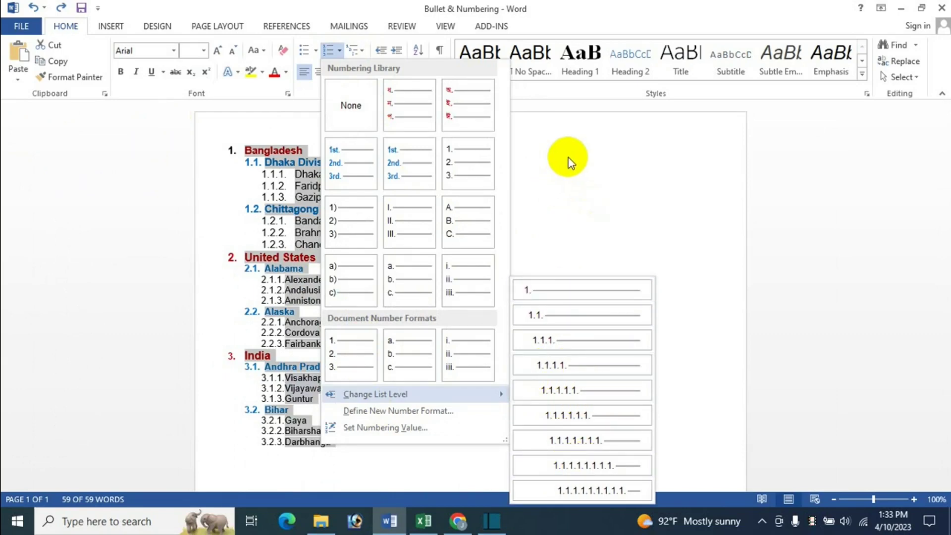
{"action": "left_click", "coordinate": [575, 419]}
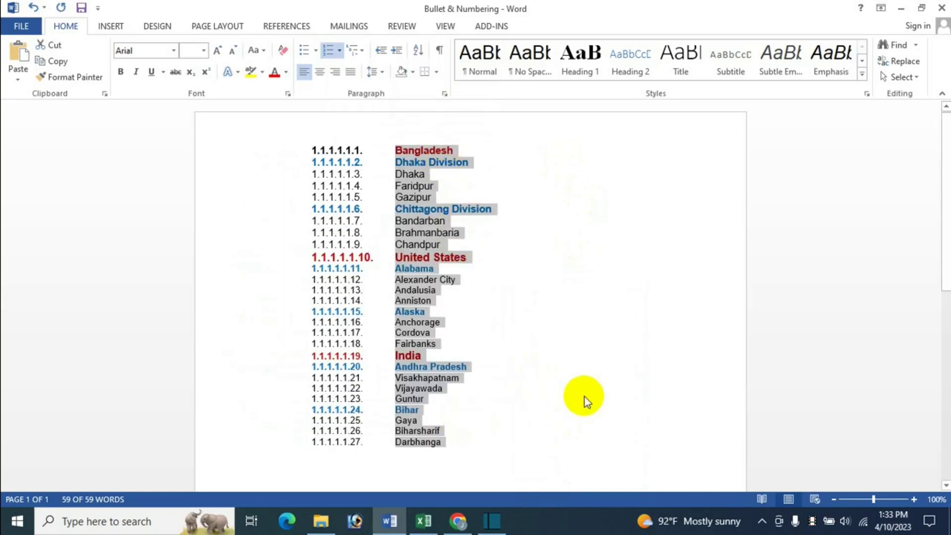
{"action": "key", "text": "ctrl+z"}
{"action": "left_click", "coordinate": [425, 254]}
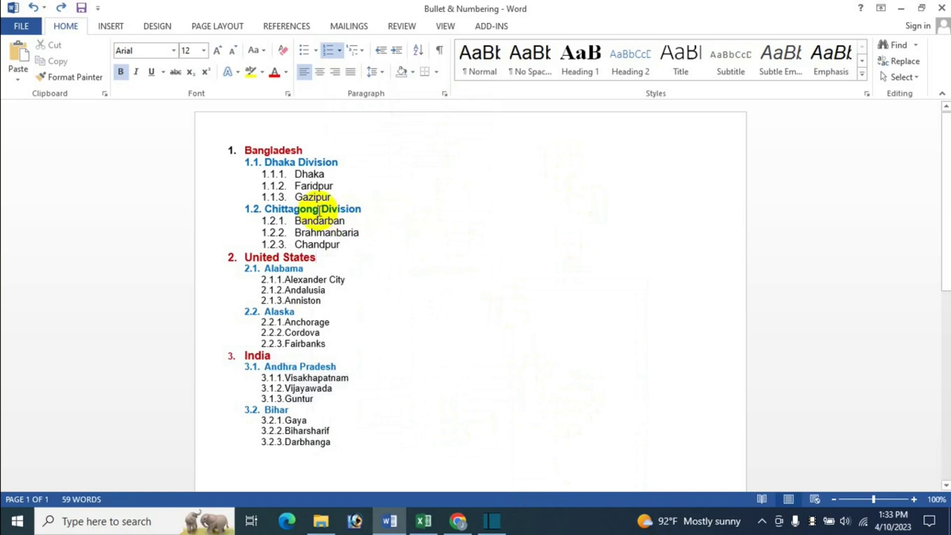
Move Dhaka, Faridpur and Gazipur to list level 6 (1.1.1.1.1.1.)
{"action": "left_click_drag", "start_coordinate": [292, 173], "coordinate": [322, 194]}
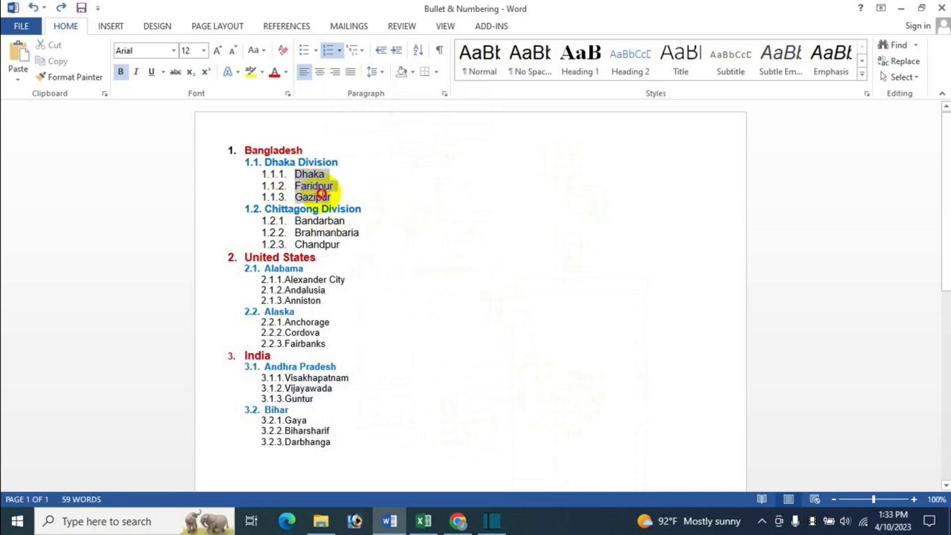
{"action": "left_click", "coordinate": [363, 51]}
{"action": "mouse_move", "coordinate": [417, 427]}
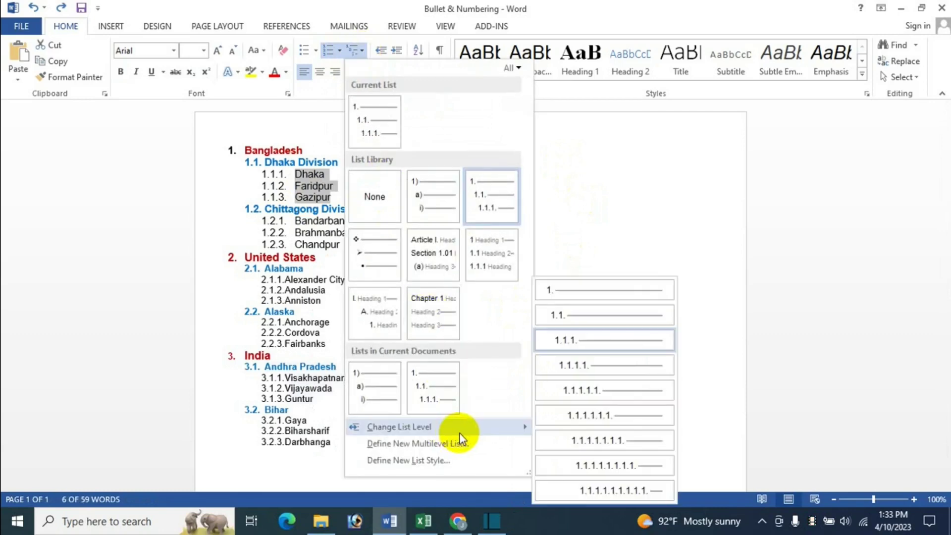
{"action": "left_click", "coordinate": [592, 416]}
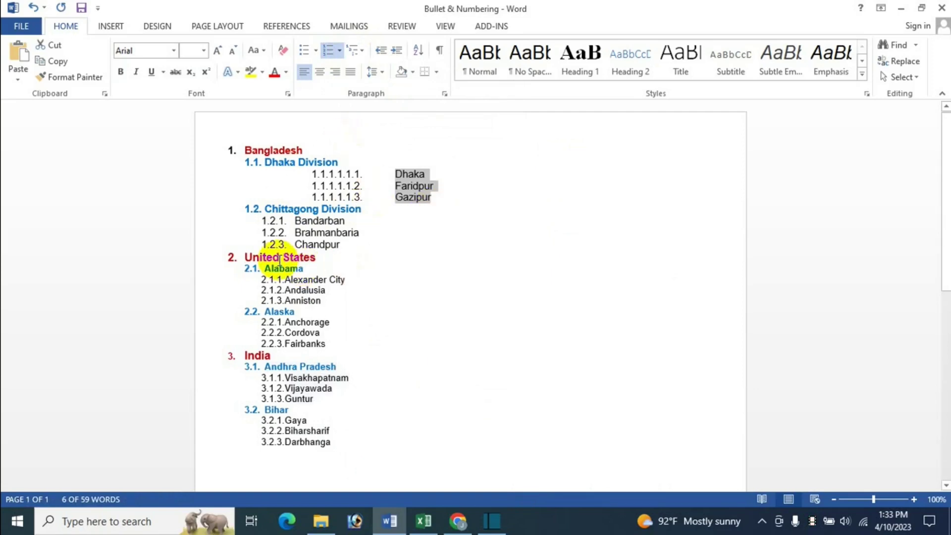
Move Bandarban, Brahmanbaria and Chandpur to list level 8 (1.2.1.1.1.1.1.1.)
{"action": "left_click_drag", "start_coordinate": [264, 224], "coordinate": [330, 243]}
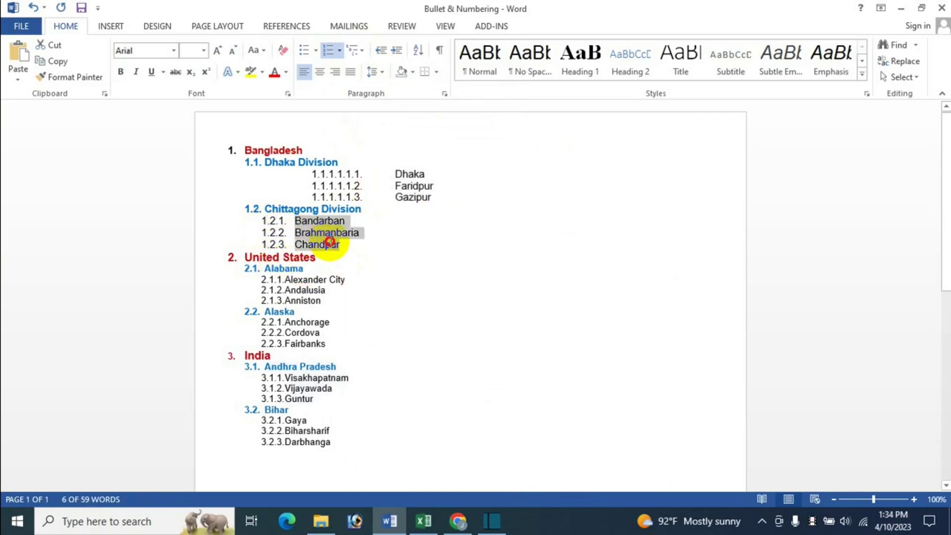
{"action": "left_click", "coordinate": [362, 55]}
{"action": "mouse_move", "coordinate": [399, 426]}
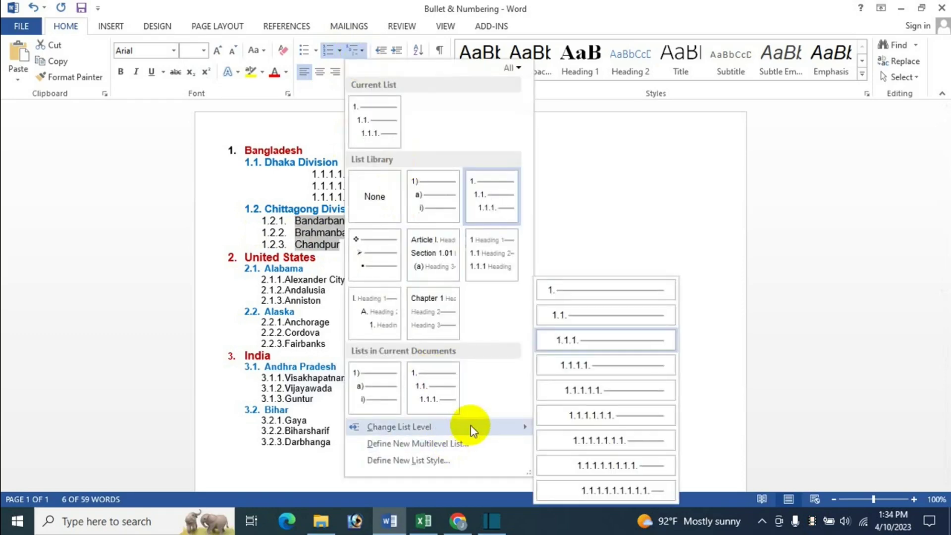
{"action": "left_click", "coordinate": [602, 464]}
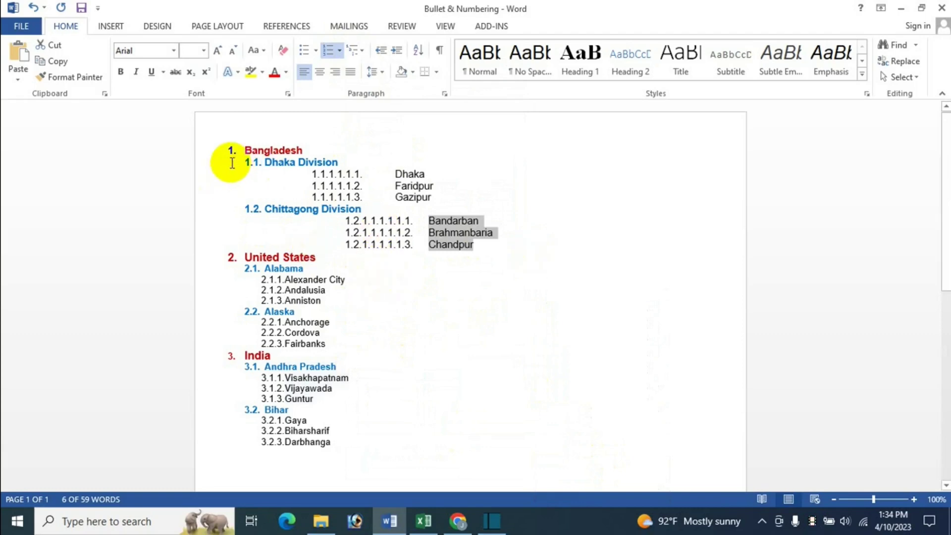
{"action": "left_click", "coordinate": [230, 256]}
{"action": "left_click", "coordinate": [285, 290]}
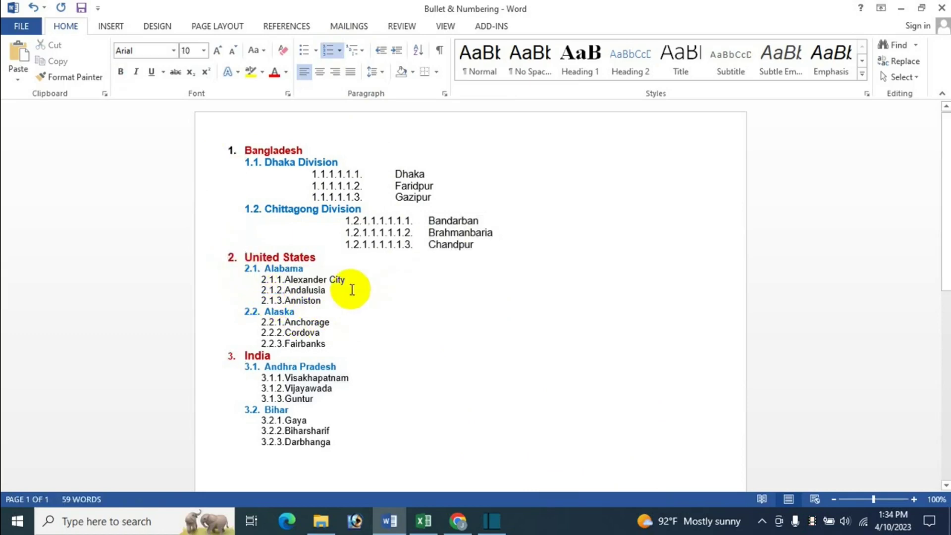
Select Visakhapatnam, Vijayawada and Guntur and demote them to list level 6, then to level 9
{"action": "left_click", "coordinate": [325, 184]}
{"action": "left_click", "coordinate": [372, 230]}
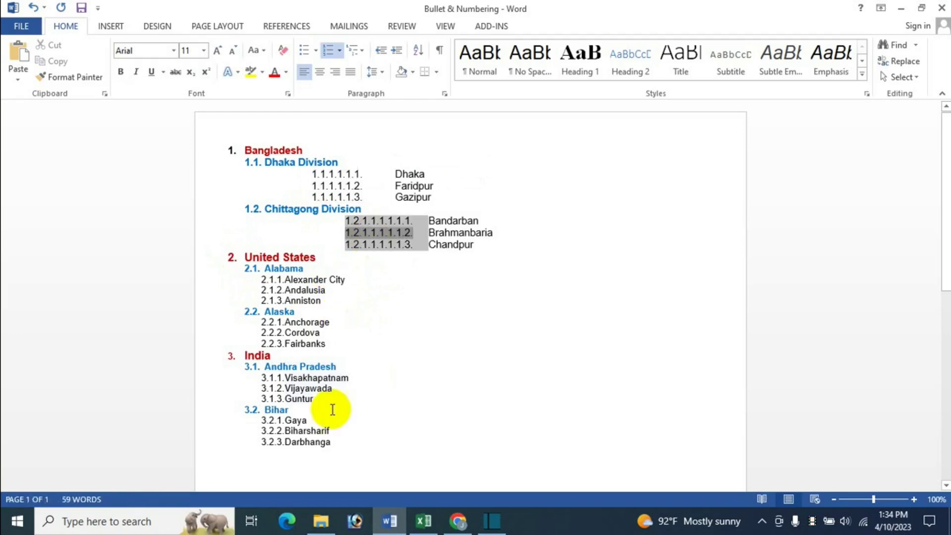
{"action": "left_click_drag", "start_coordinate": [256, 381], "coordinate": [312, 397]}
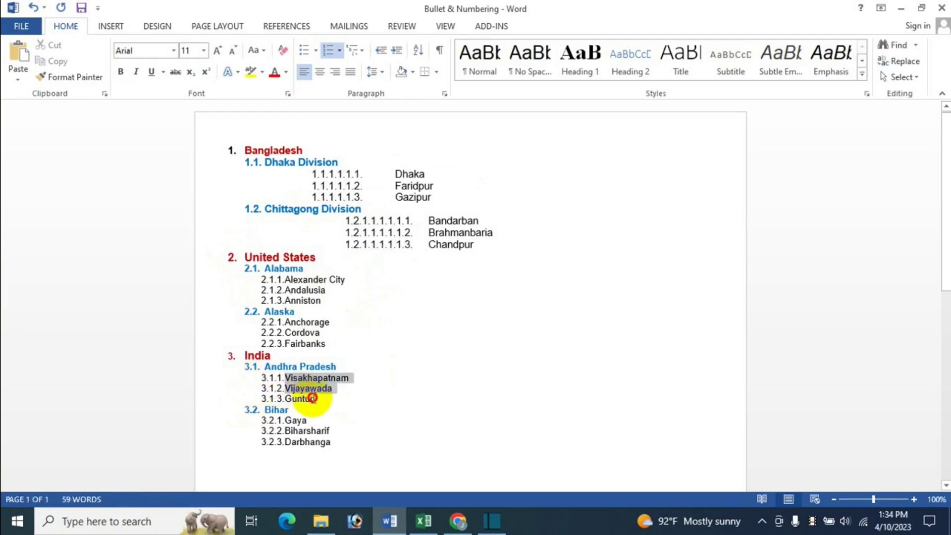
{"action": "left_click", "coordinate": [364, 52]}
{"action": "mouse_move", "coordinate": [399, 427]}
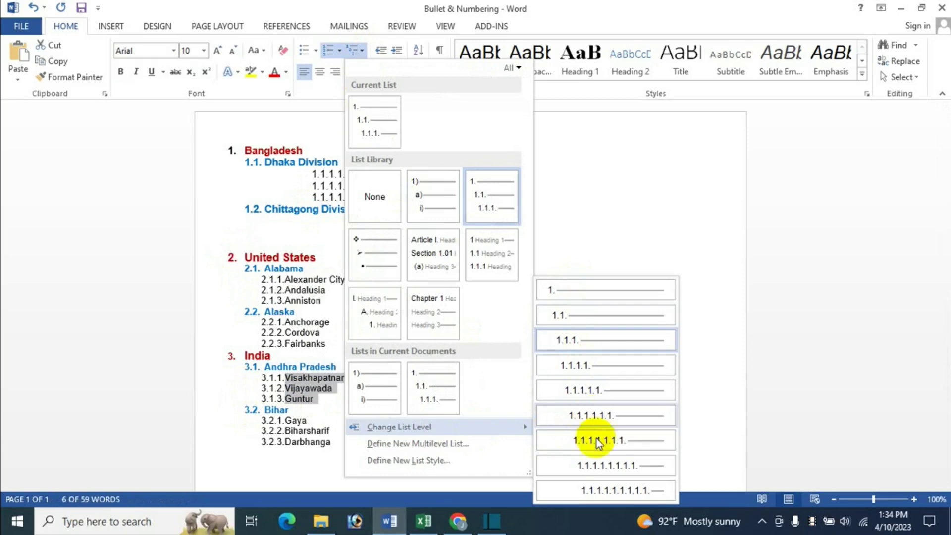
{"action": "left_click", "coordinate": [600, 415]}
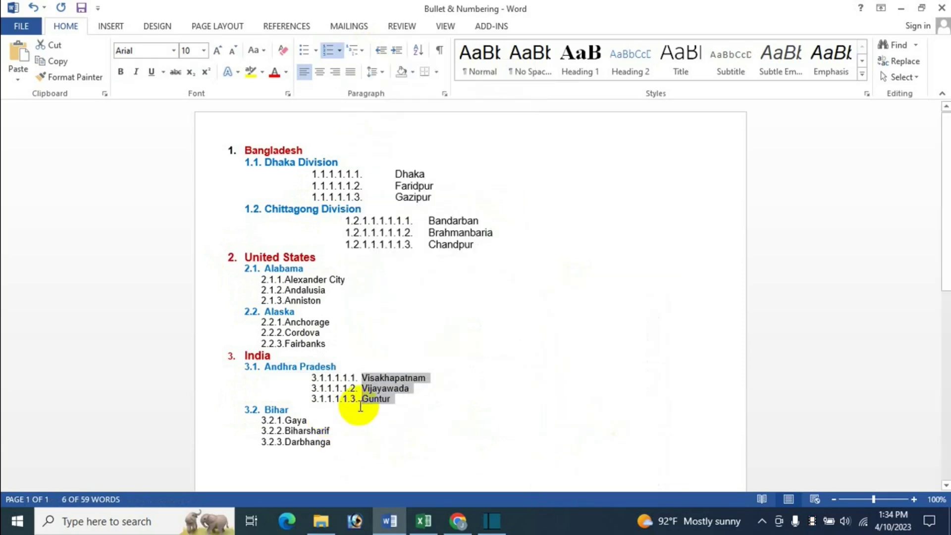
{"action": "left_click", "coordinate": [355, 50]}
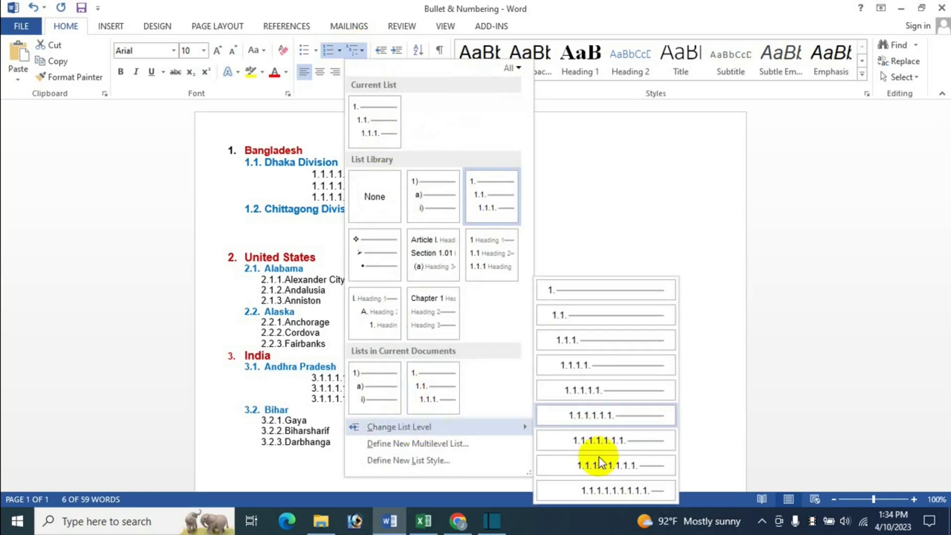
{"action": "left_click", "coordinate": [602, 490]}
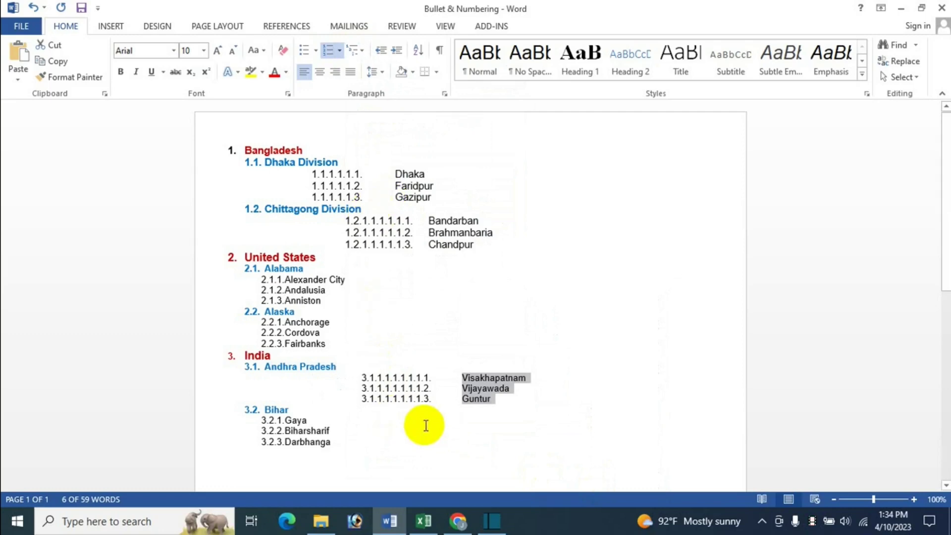
Undo the city level demotions so the cities return to the third level
{"action": "key", "text": "ctrl+z"}
{"action": "key", "text": "ctrl+z"}
{"action": "key", "text": "ctrl+z"}
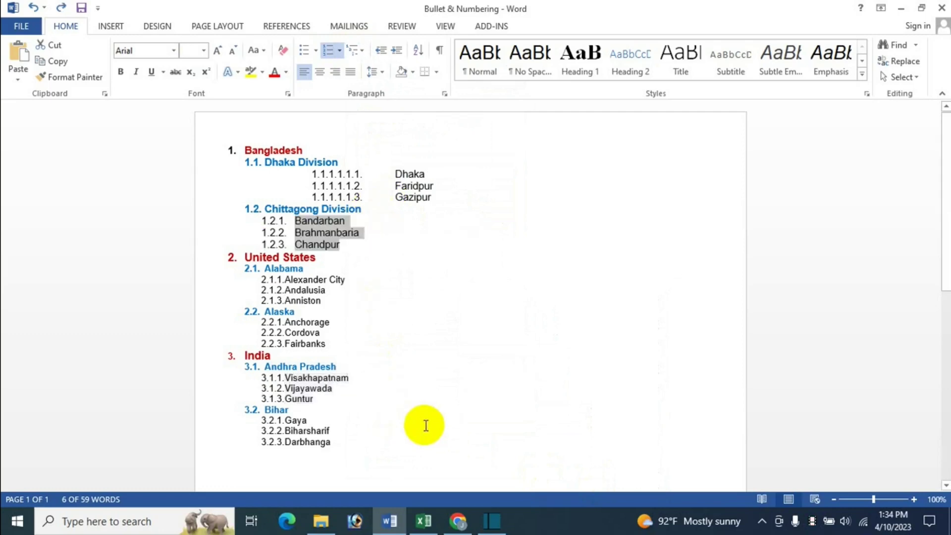
{"action": "key", "text": "ctrl+z"}
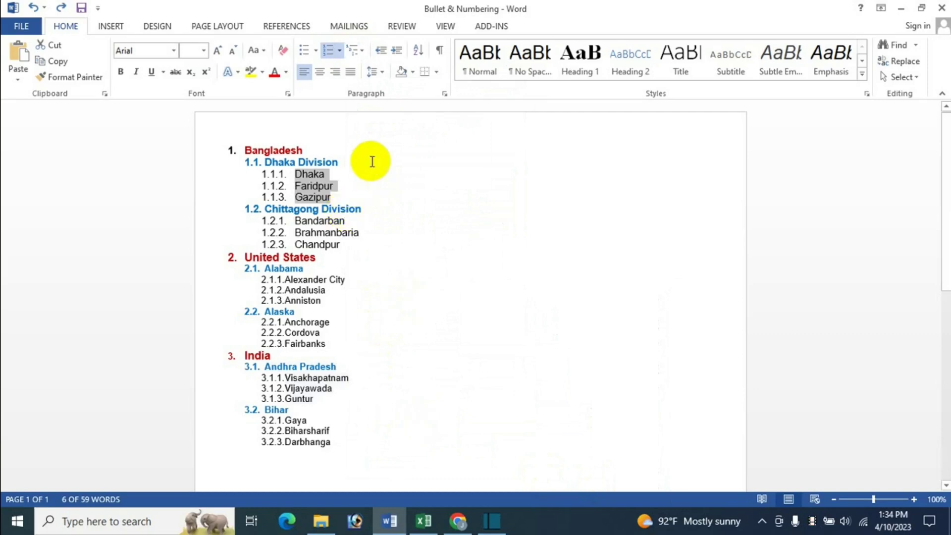
{"action": "left_click", "coordinate": [273, 186]}
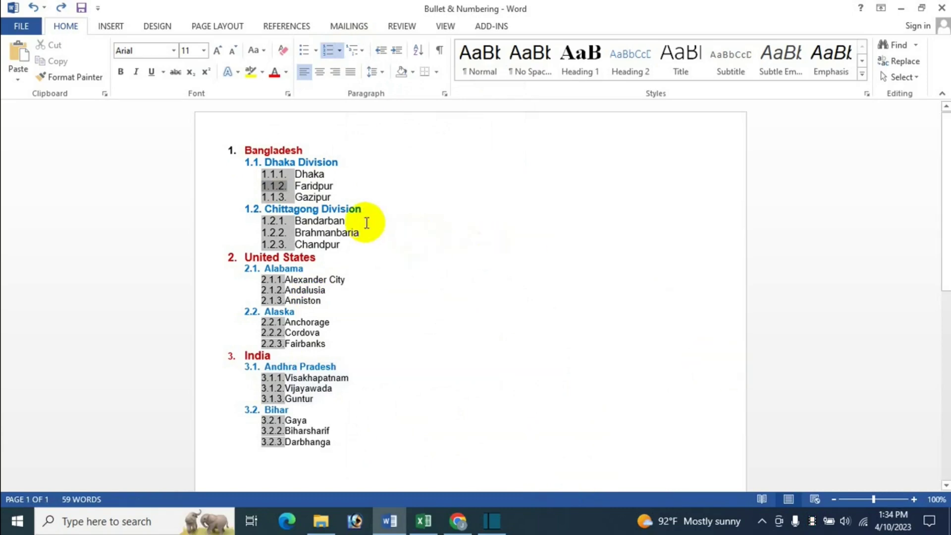
{"action": "left_click", "coordinate": [346, 187]}
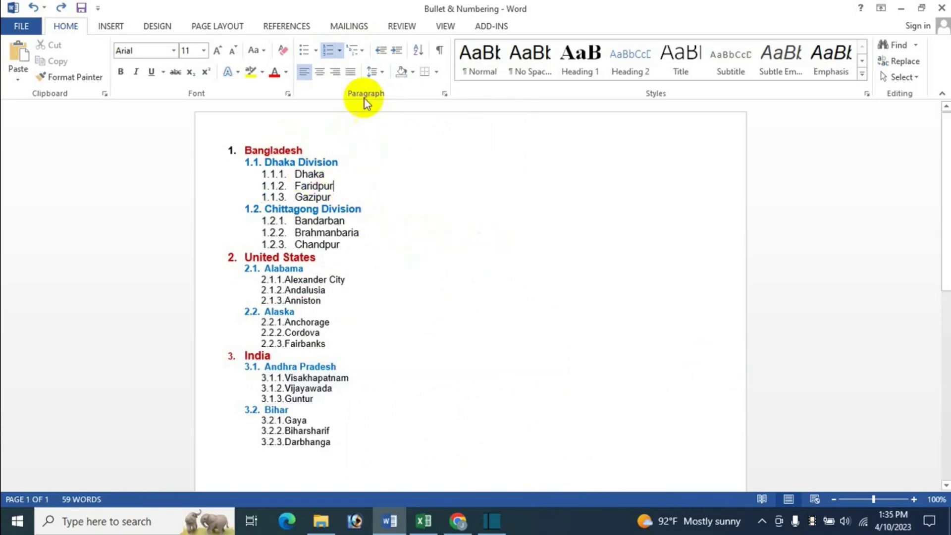
Select the whole list from Bangladesh to Darbhanga and bring up the multilevel list gallery
{"action": "left_click", "coordinate": [361, 50]}
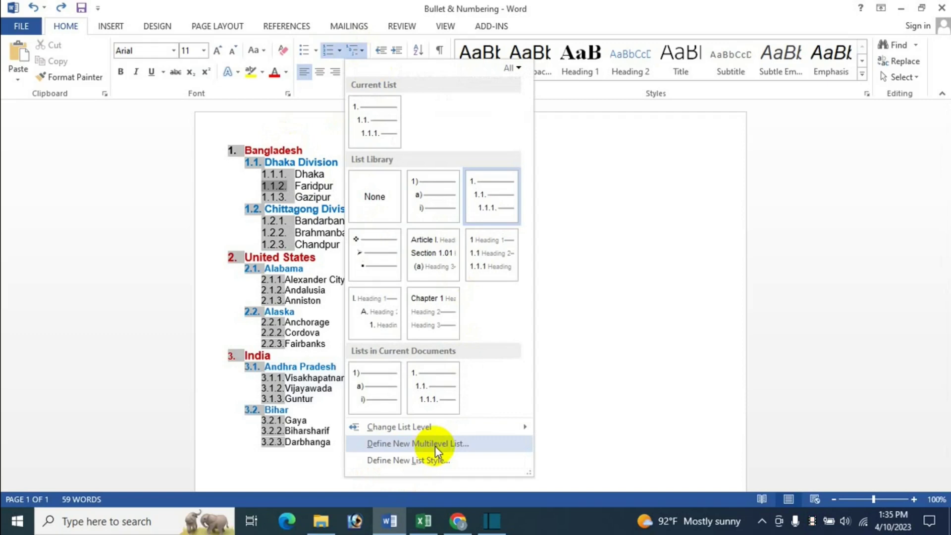
{"action": "left_click", "coordinate": [619, 287]}
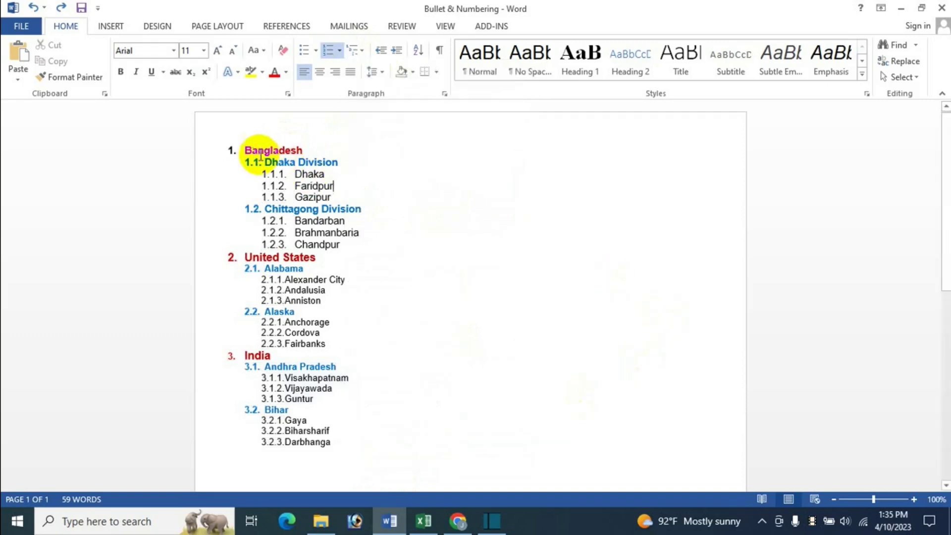
{"action": "left_click_drag", "start_coordinate": [243, 152], "coordinate": [337, 442]}
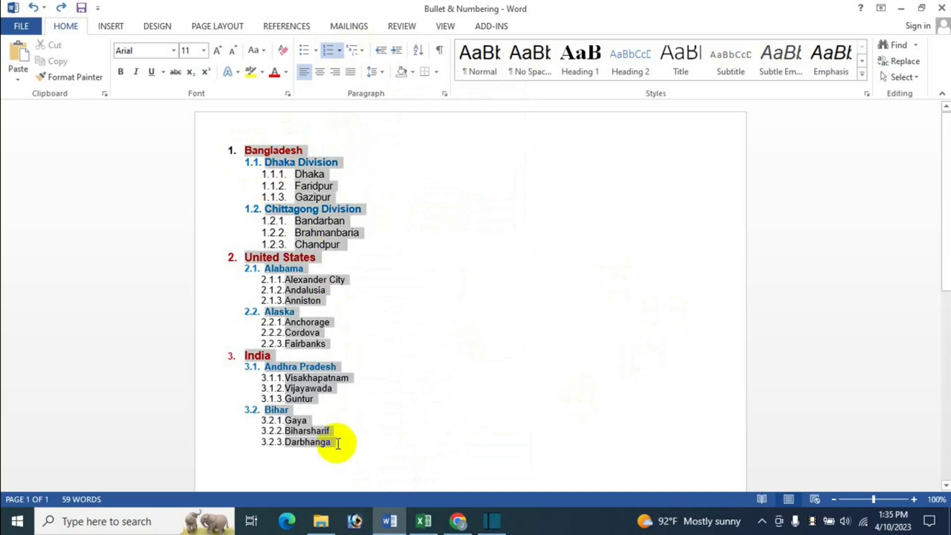
{"action": "left_click", "coordinate": [362, 52]}
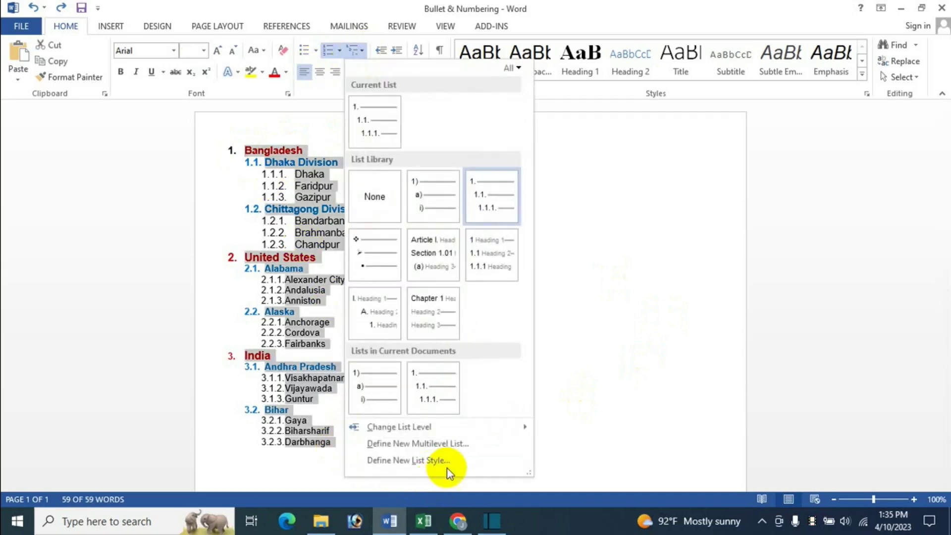
Start a new multilevel list definition and give level 5 the A, B, C number style
{"action": "left_click", "coordinate": [456, 445]}
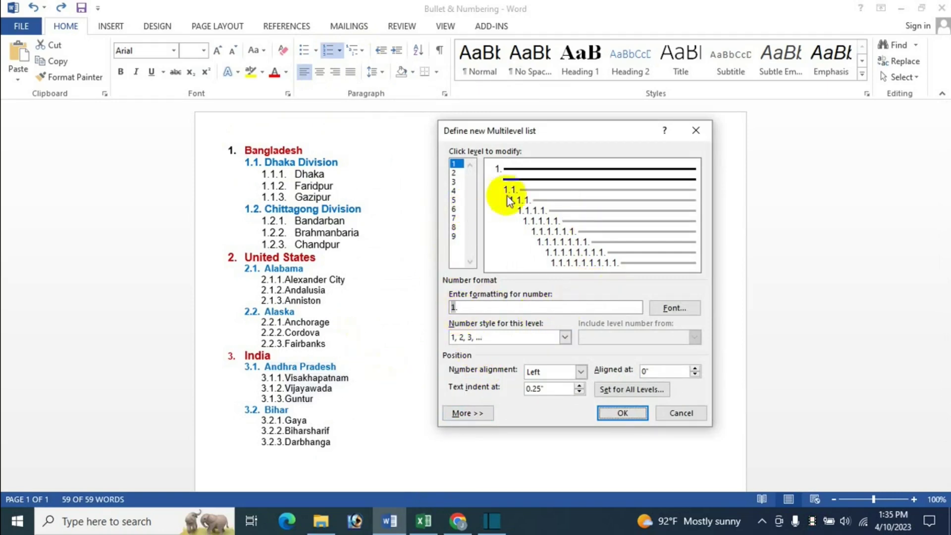
{"action": "left_click", "coordinate": [455, 173]}
{"action": "left_click", "coordinate": [452, 182]}
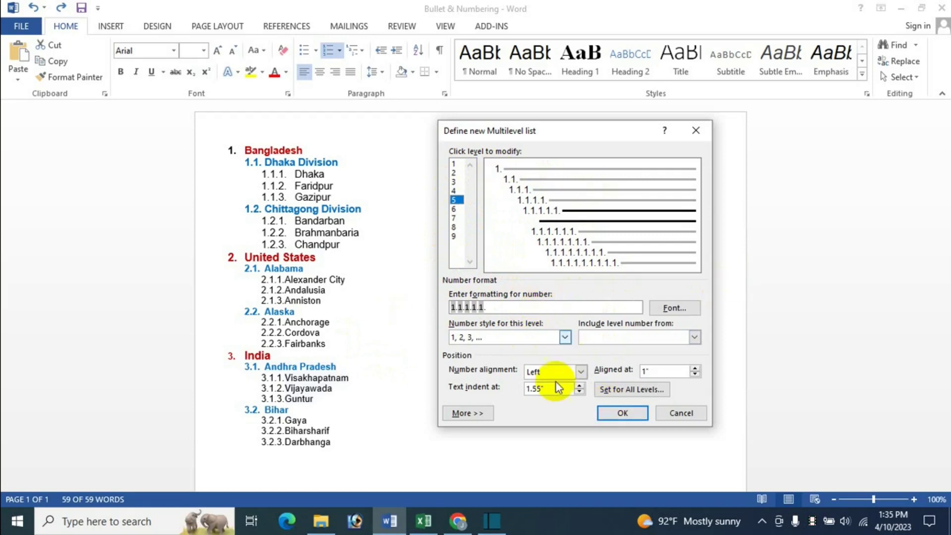
{"action": "left_click", "coordinate": [565, 338]}
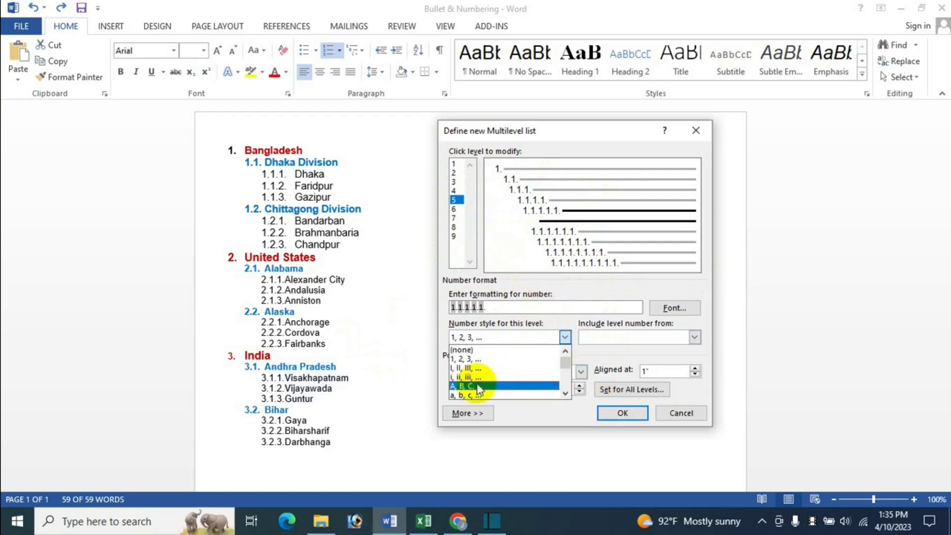
{"action": "left_click", "coordinate": [484, 368]}
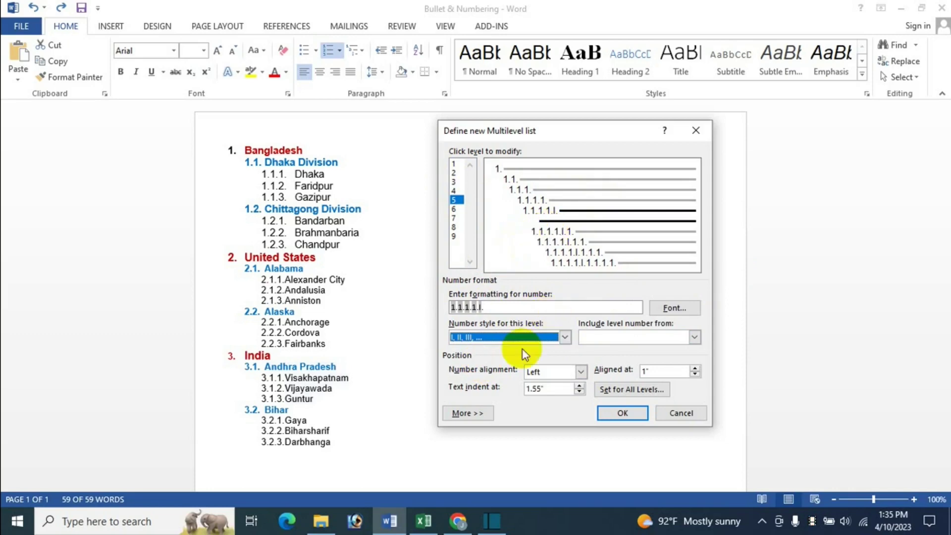
{"action": "left_click", "coordinate": [508, 338]}
{"action": "left_click", "coordinate": [484, 384]}
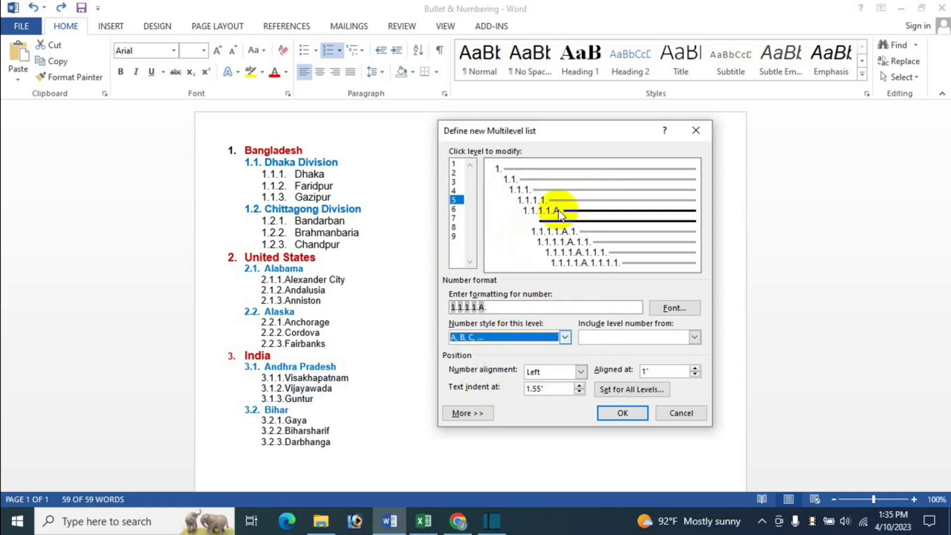
Give level 1 the a, b, c number style
{"action": "left_click", "coordinate": [454, 164]}
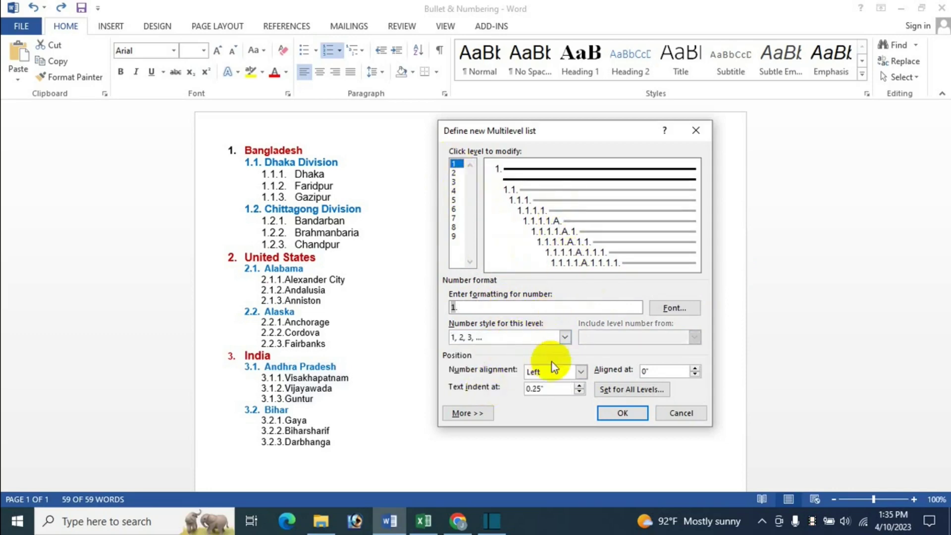
{"action": "left_click", "coordinate": [564, 339]}
{"action": "left_click", "coordinate": [485, 392]}
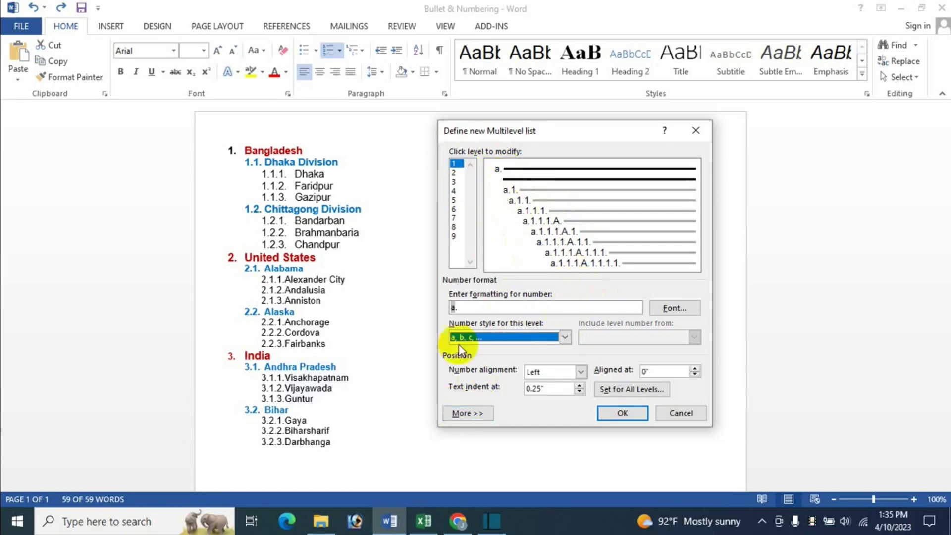
Format the level-1 number as SutonnyMJ, bold, 16 pt, dark red
{"action": "left_click", "coordinate": [666, 308]}
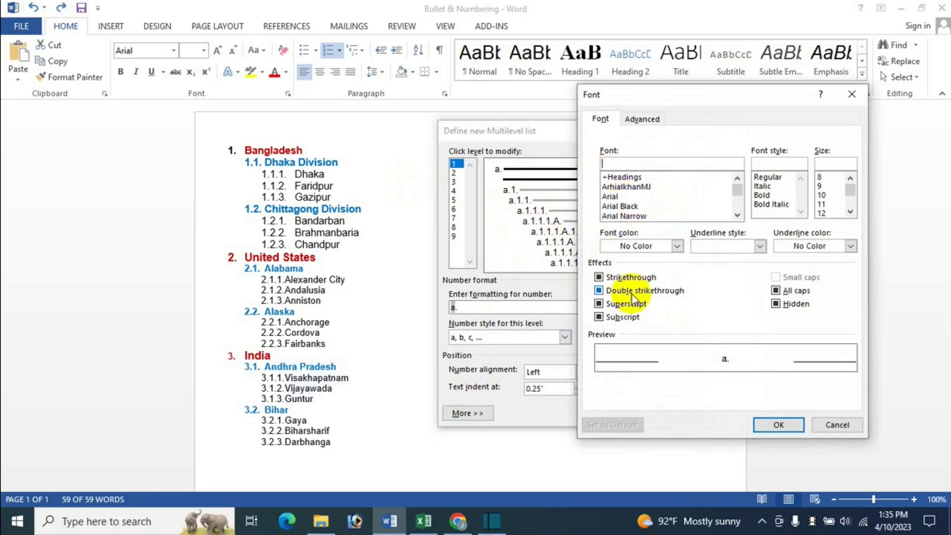
{"action": "type", "text": "sut"}
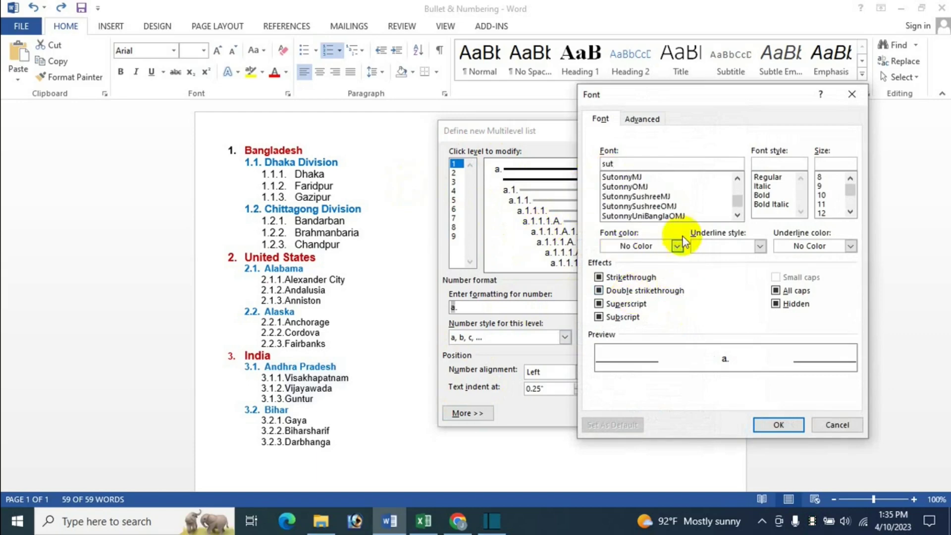
{"action": "left_click", "coordinate": [637, 178]}
{"action": "left_click", "coordinate": [767, 195]}
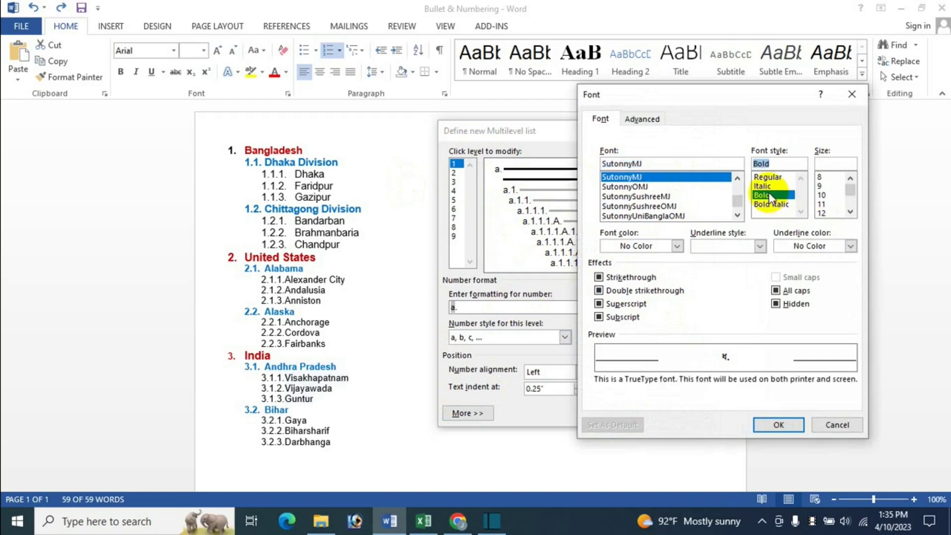
{"action": "double_click", "coordinate": [850, 213]}
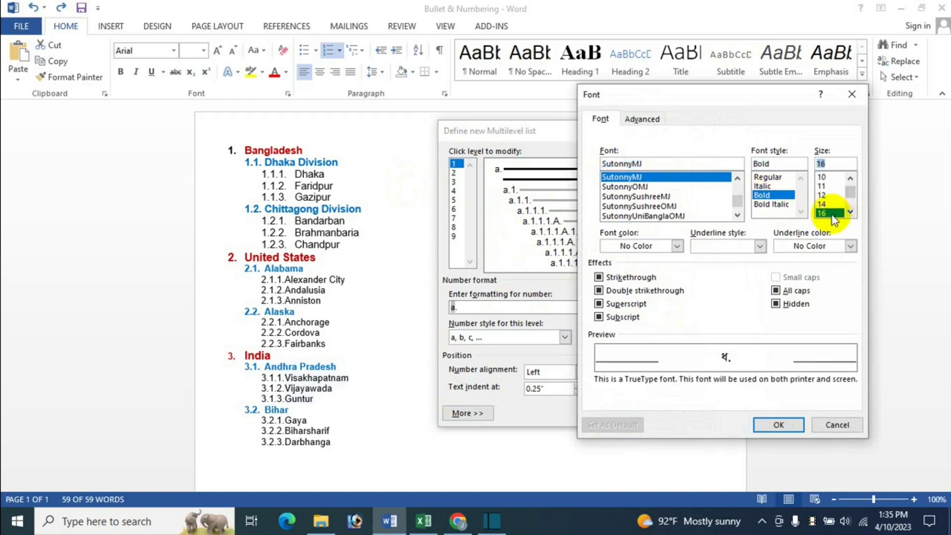
{"action": "left_click", "coordinate": [677, 246]}
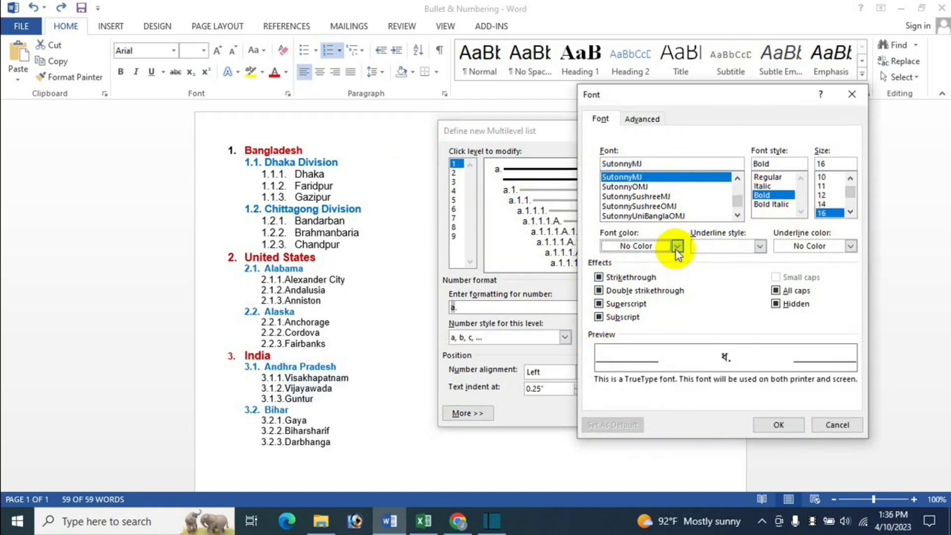
{"action": "left_click", "coordinate": [610, 375]}
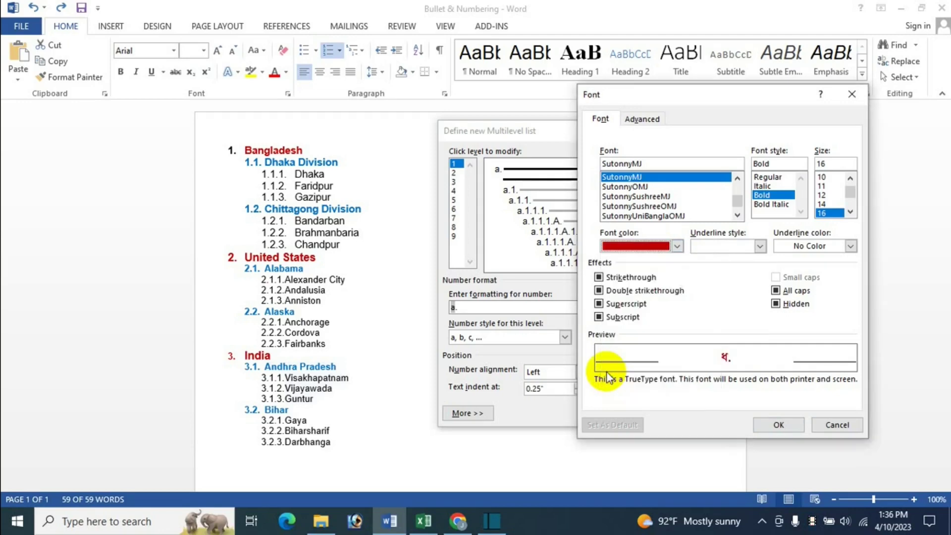
{"action": "left_click", "coordinate": [742, 246]}
{"action": "left_click", "coordinate": [809, 274]}
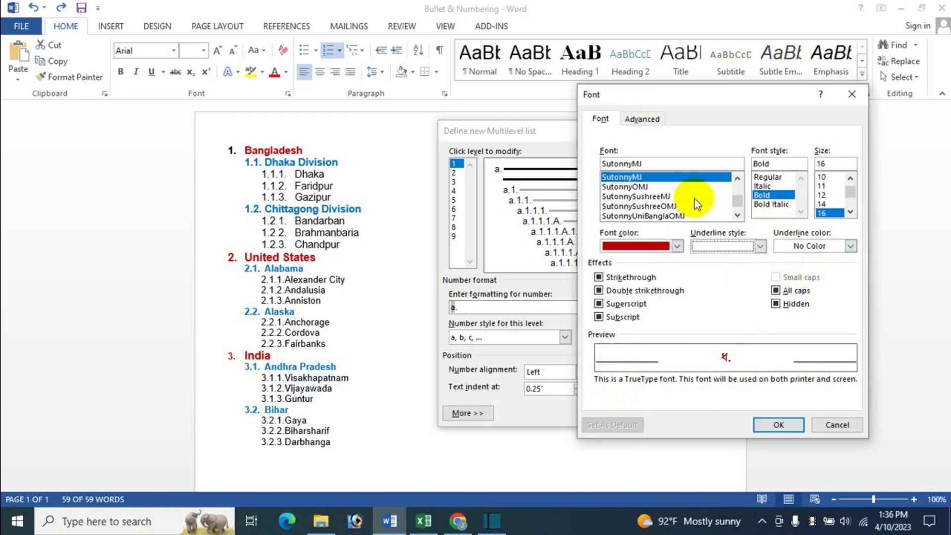
{"action": "left_click", "coordinate": [781, 425]}
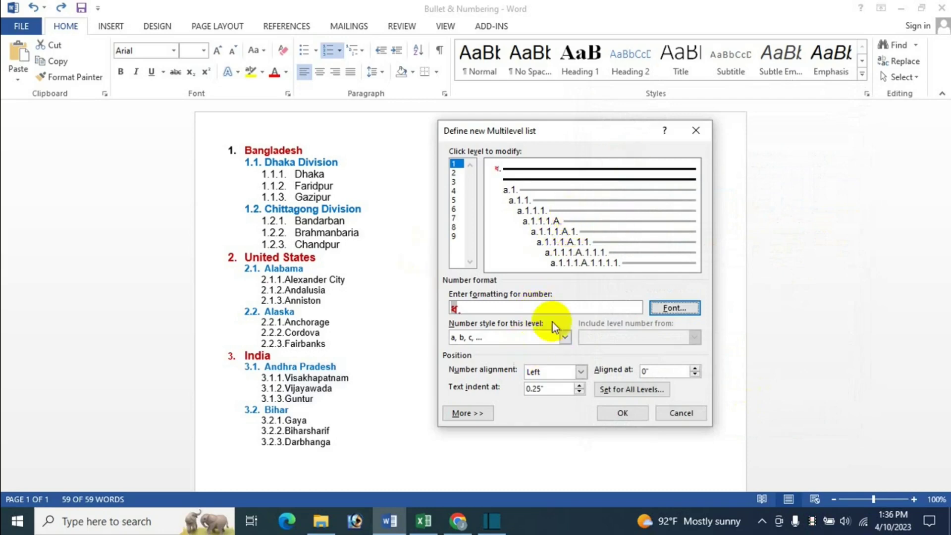
Apply the new list to the document, then reopen Define New Multilevel List
{"action": "left_click", "coordinate": [611, 421]}
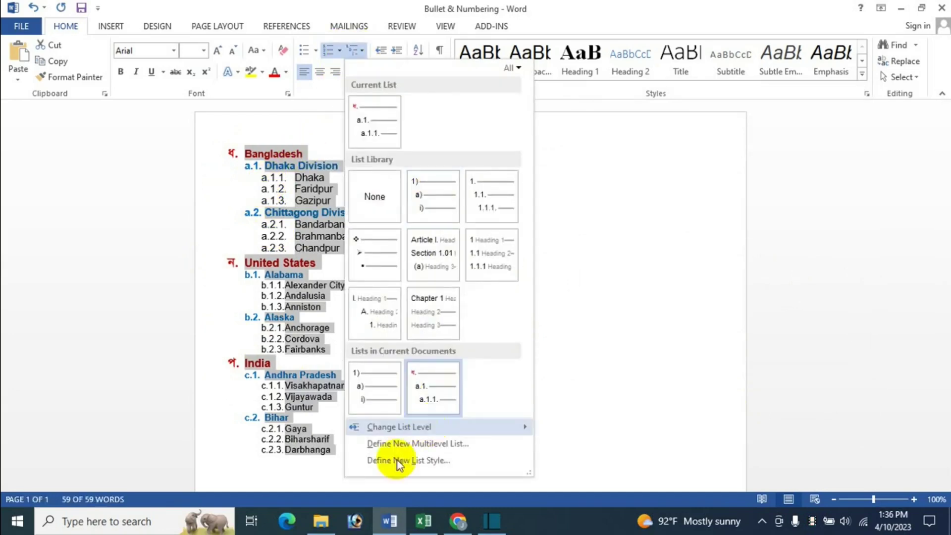
{"action": "left_click", "coordinate": [449, 447]}
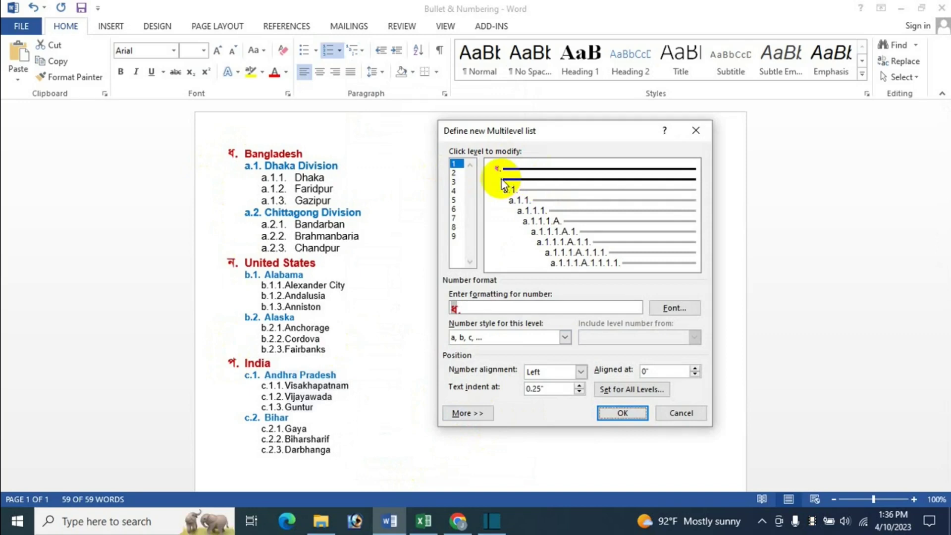
Review the level 2, 3 and 4 settings, then return to level 2 for editing
{"action": "left_click", "coordinate": [455, 172]}
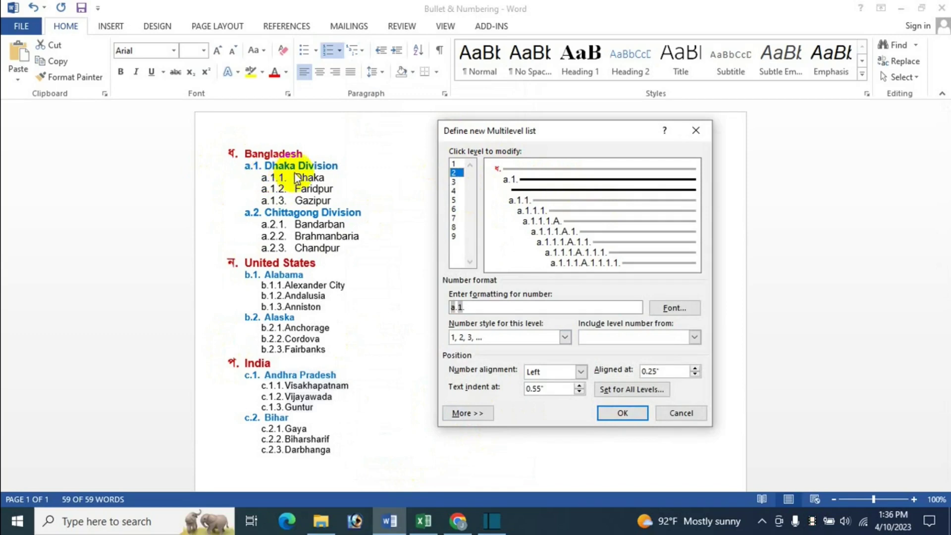
{"action": "left_click", "coordinate": [453, 183]}
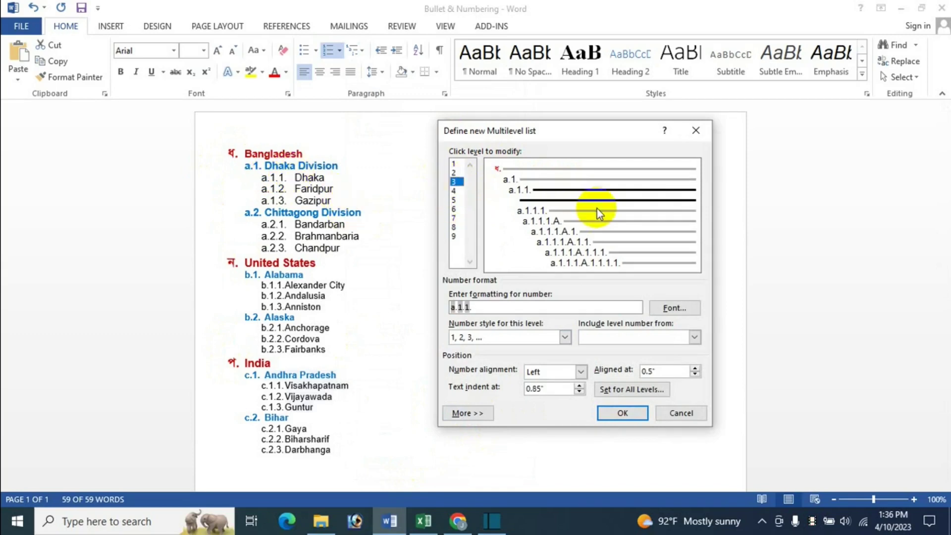
{"action": "left_click", "coordinate": [454, 190]}
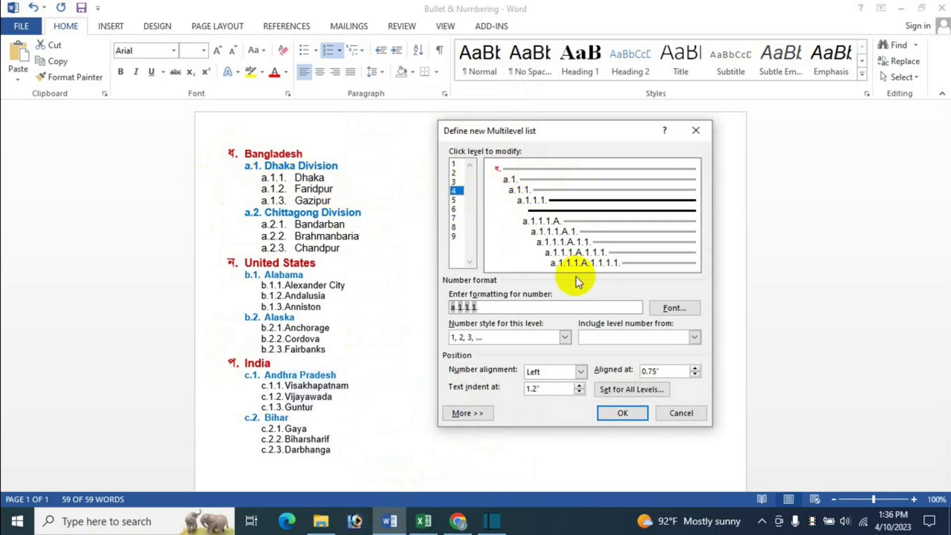
{"action": "left_click", "coordinate": [453, 173]}
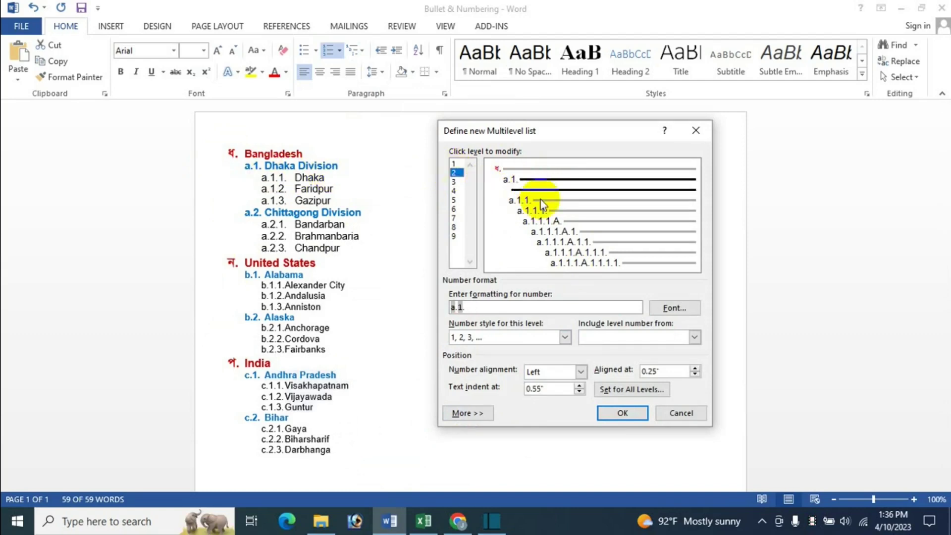
Format the level-2 number as SutonnyMJ, bold, 16 pt, green, and apply the list
{"action": "left_click", "coordinate": [673, 308]}
{"action": "type", "text": "suto"}
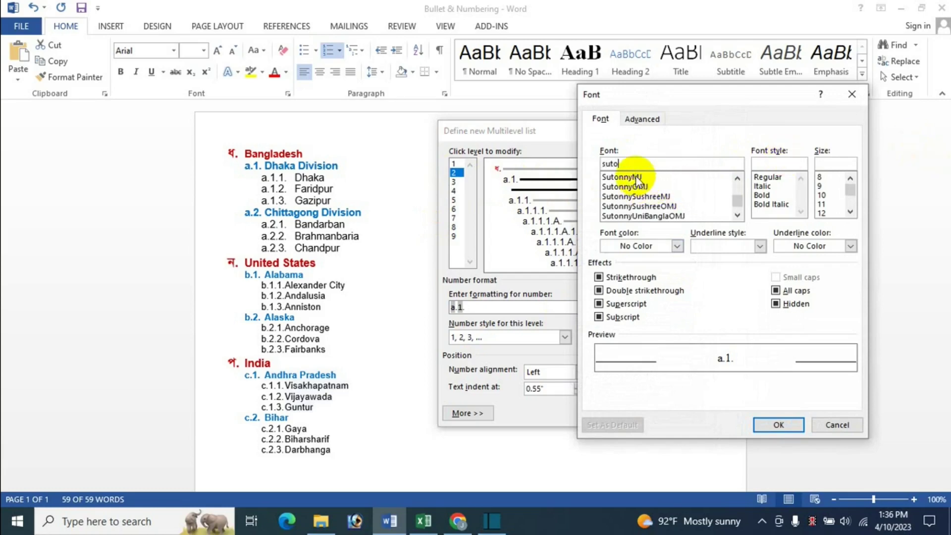
{"action": "left_click", "coordinate": [629, 177]}
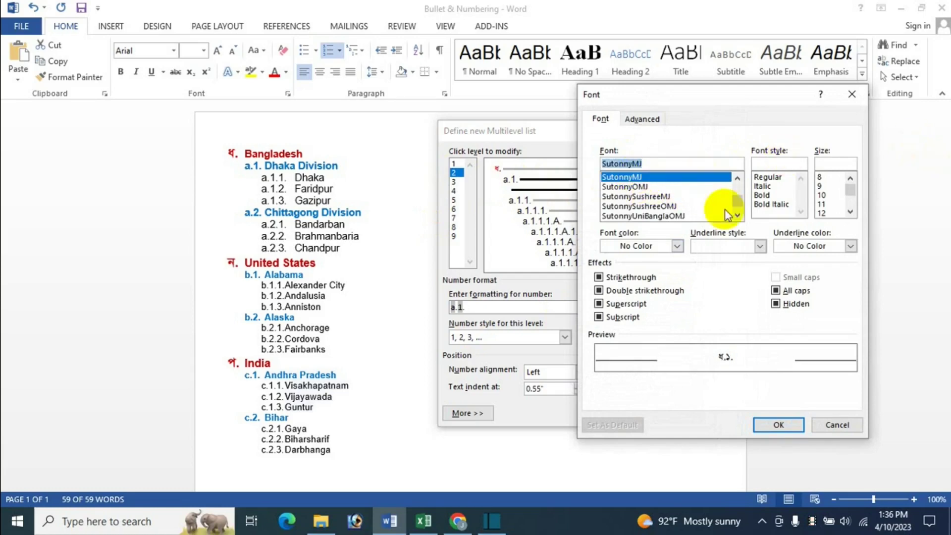
{"action": "left_click", "coordinate": [763, 196]}
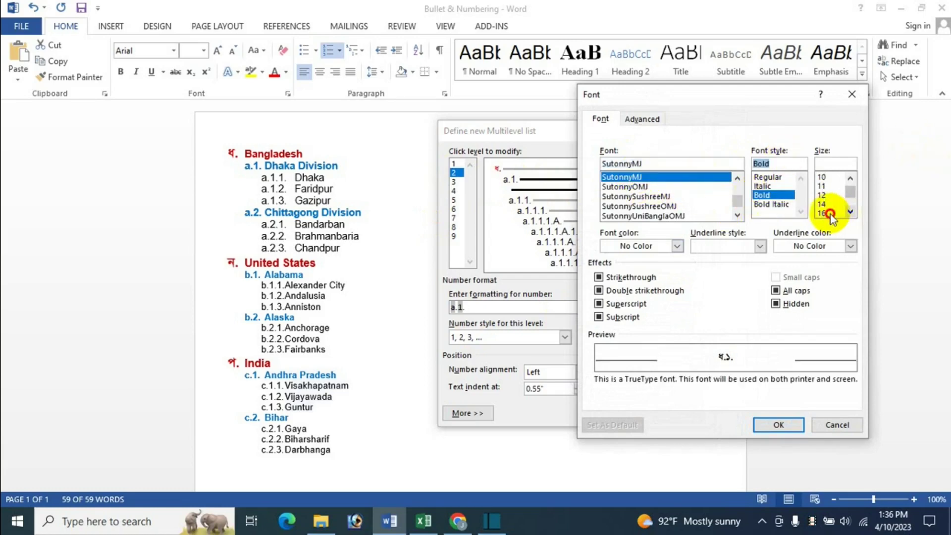
{"action": "left_click", "coordinate": [829, 214]}
{"action": "left_click", "coordinate": [643, 246]}
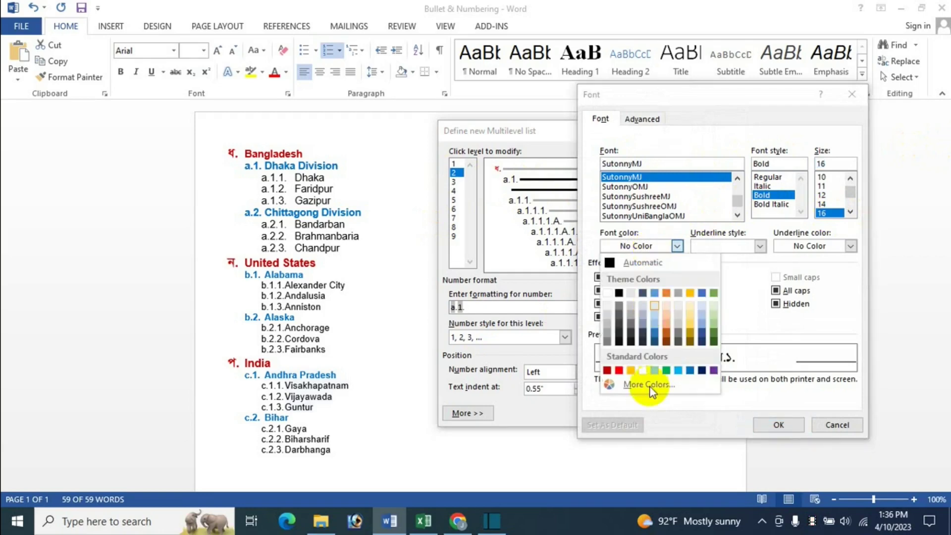
{"action": "left_click", "coordinate": [677, 370]}
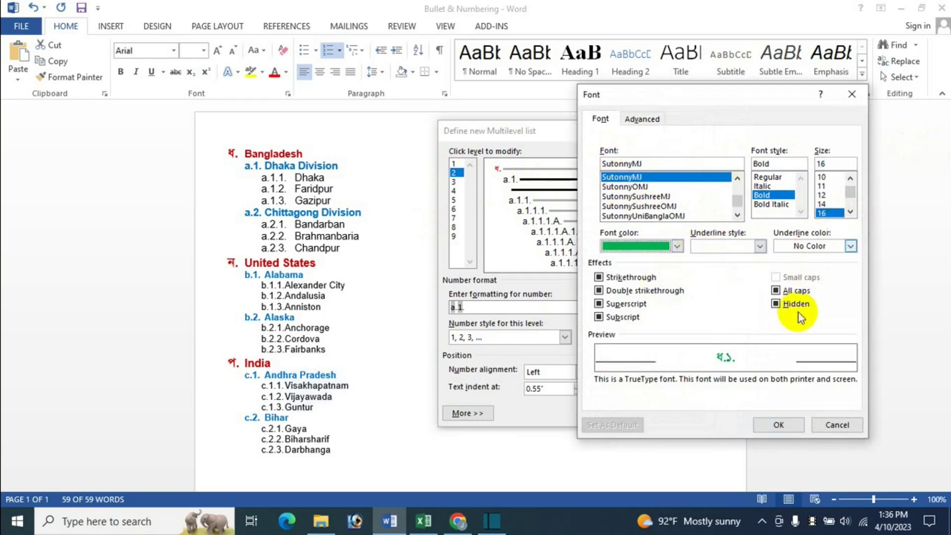
{"action": "left_click", "coordinate": [779, 425]}
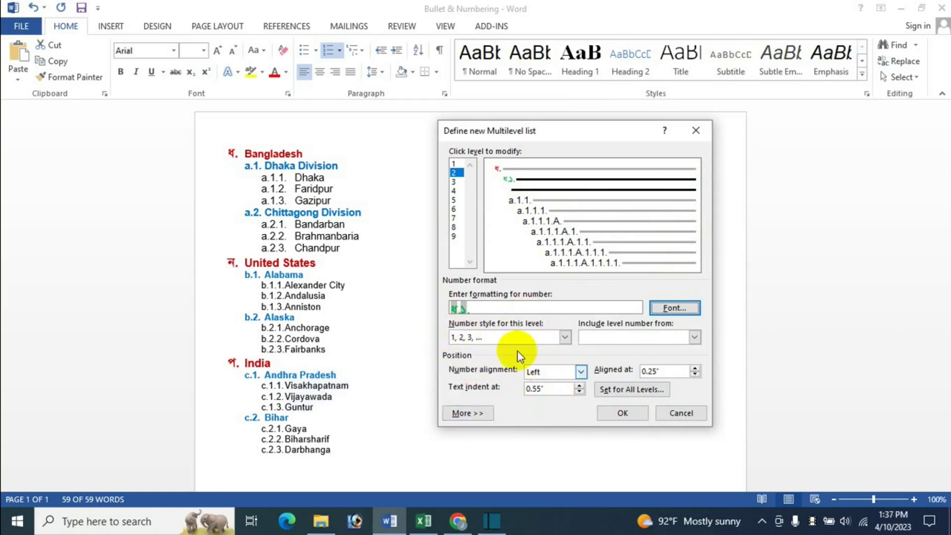
{"action": "left_click", "coordinate": [623, 414]}
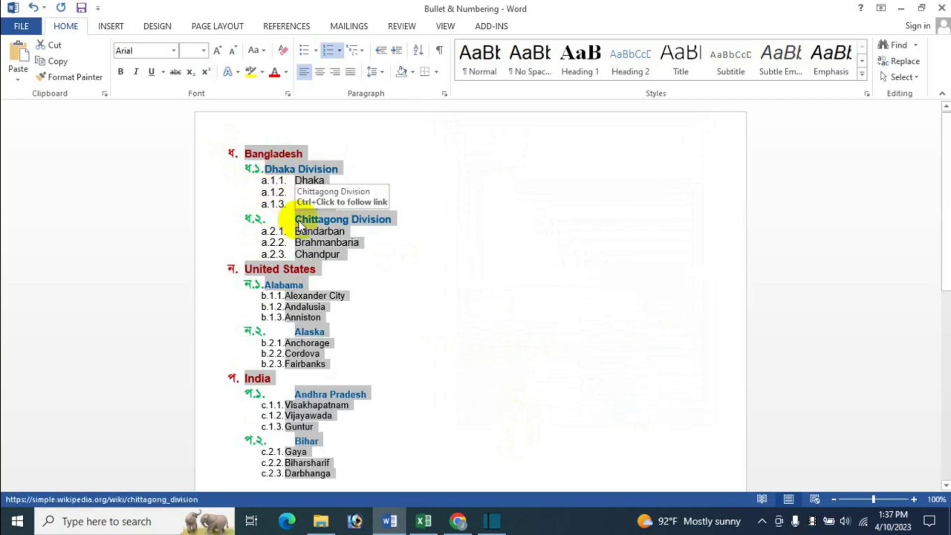
Reopen Define New Multilevel List with level 3 selected for editing
{"action": "left_click", "coordinate": [364, 51]}
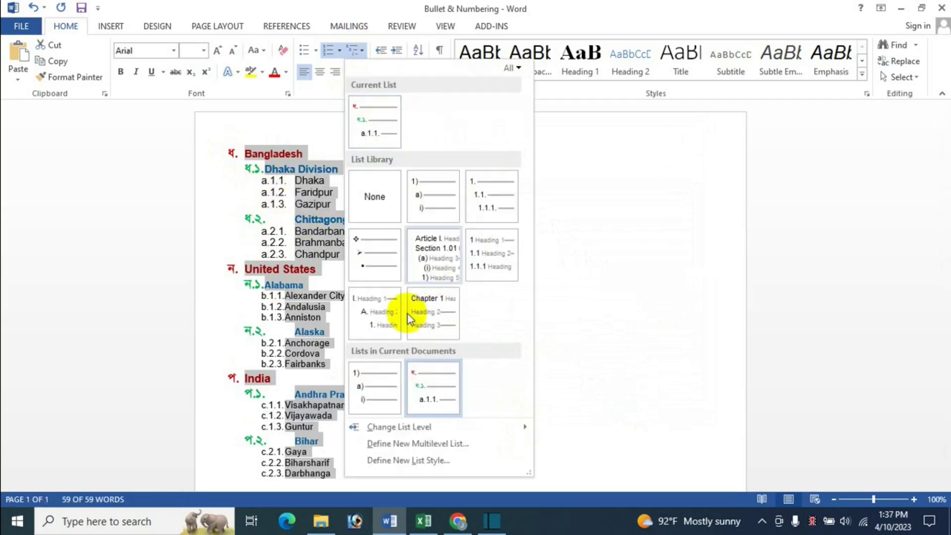
{"action": "left_click", "coordinate": [427, 443]}
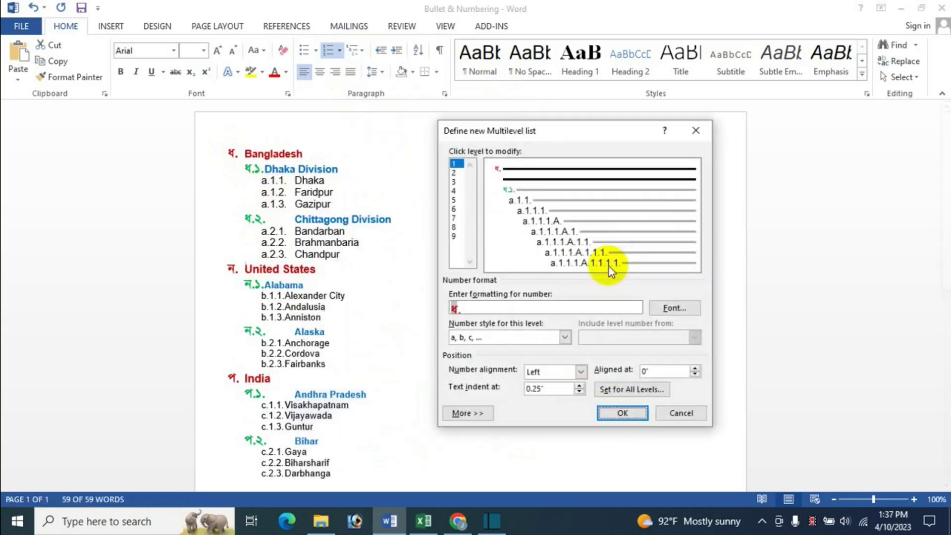
{"action": "left_click", "coordinate": [453, 182]}
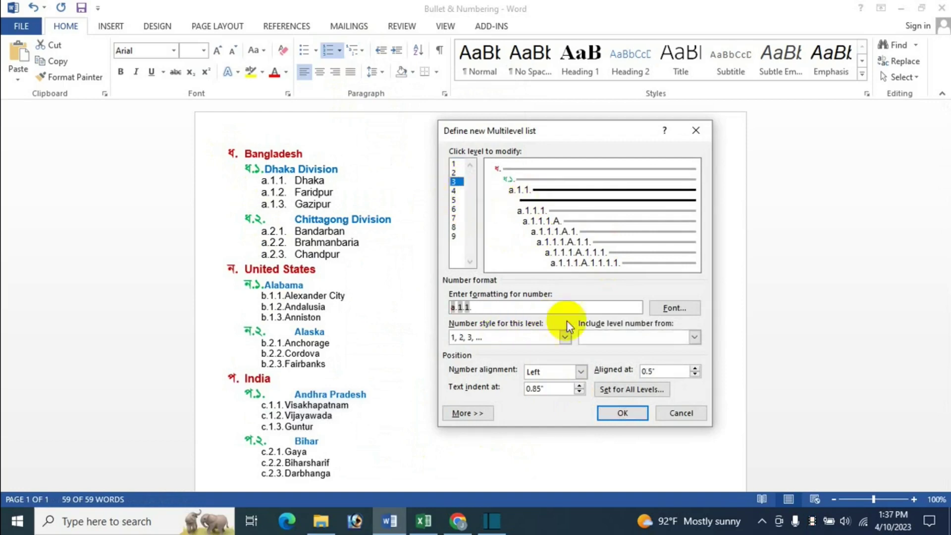
Format the level-3 number as SutonnyMJ, bold, 18 pt, red, and apply the list
{"action": "left_click", "coordinate": [674, 307]}
{"action": "type", "text": "s"}
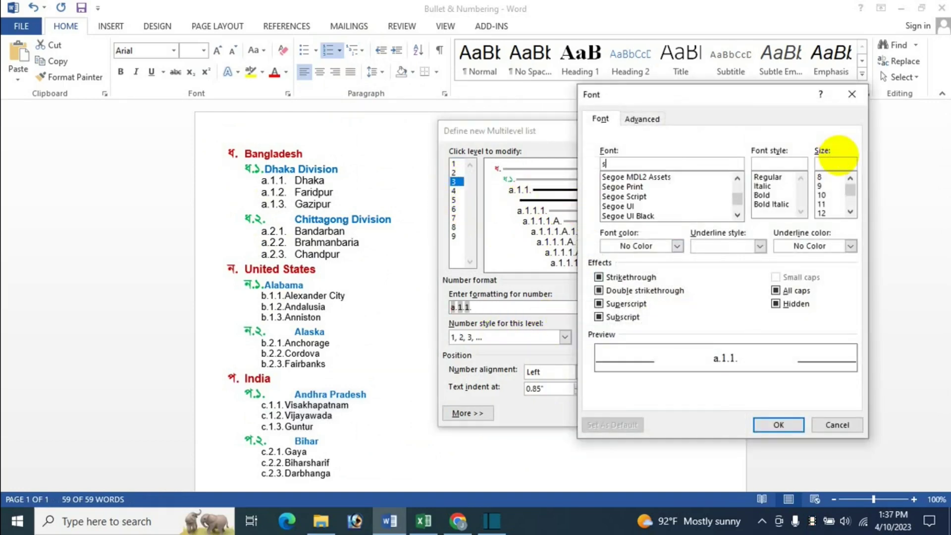
{"action": "type", "text": "uto"}
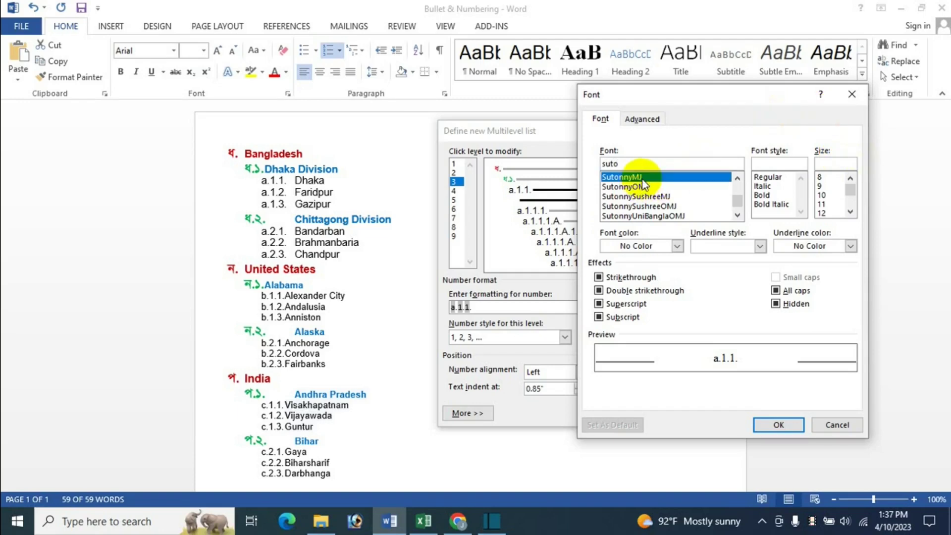
{"action": "left_click", "coordinate": [643, 179]}
{"action": "left_click", "coordinate": [763, 194]}
{"action": "left_click", "coordinate": [850, 211]}
{"action": "left_click", "coordinate": [850, 211]}
{"action": "left_click", "coordinate": [850, 211]}
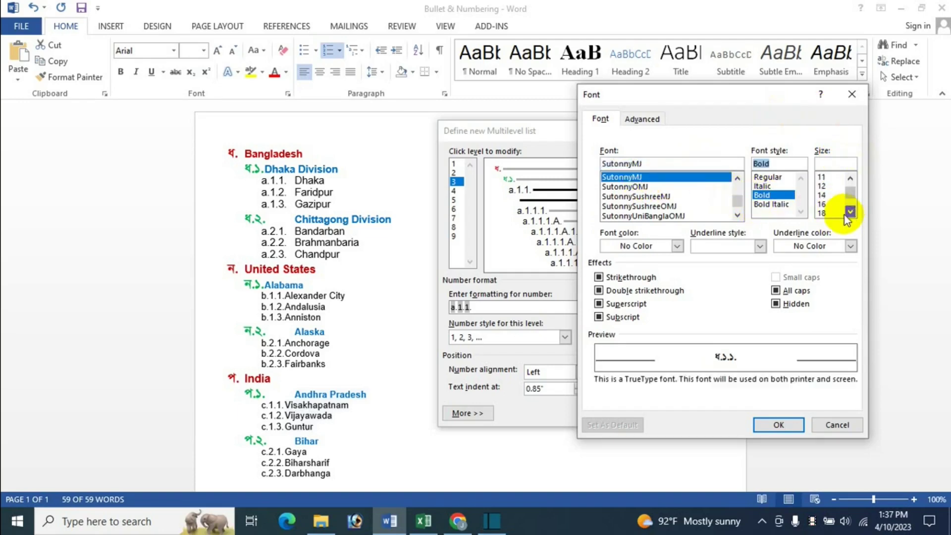
{"action": "left_click", "coordinate": [822, 213]}
{"action": "left_click", "coordinate": [676, 247]}
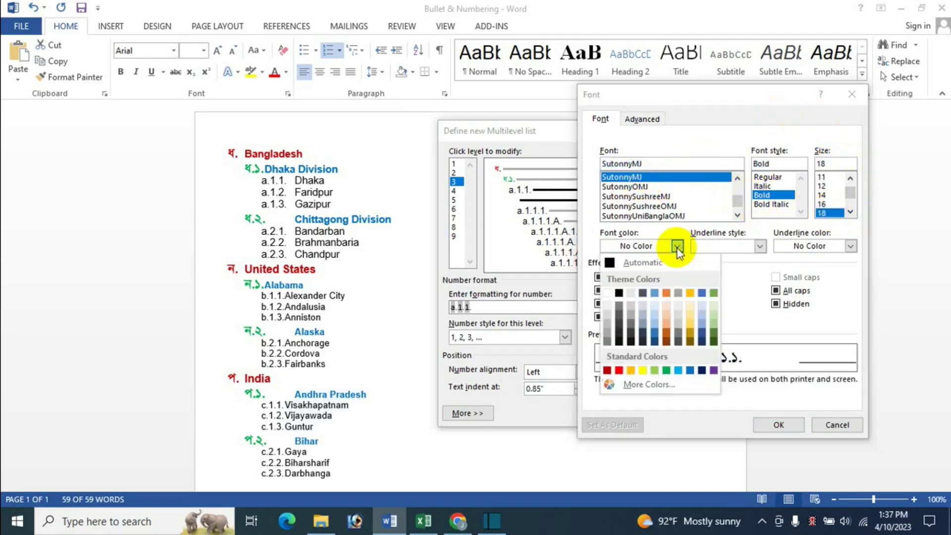
{"action": "left_click", "coordinate": [618, 370]}
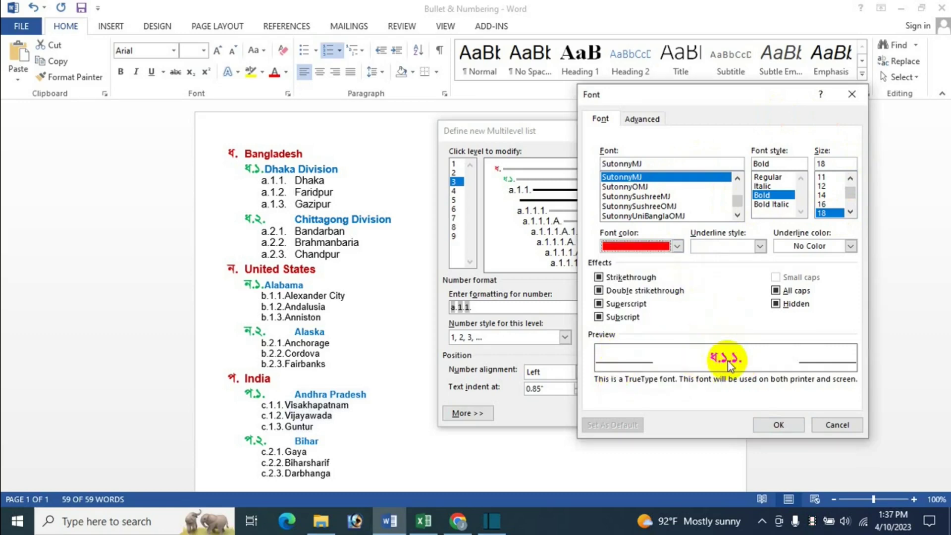
{"action": "left_click", "coordinate": [779, 426]}
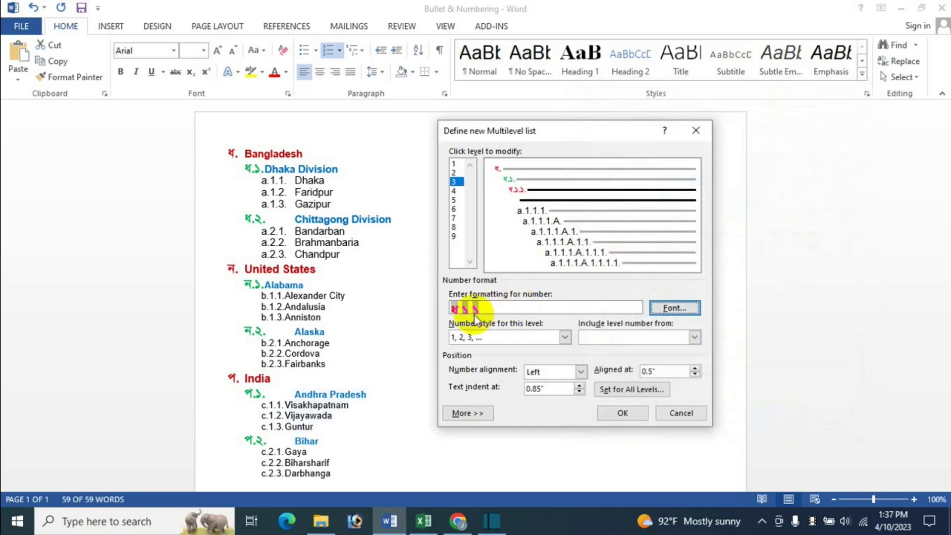
{"action": "left_click", "coordinate": [637, 414]}
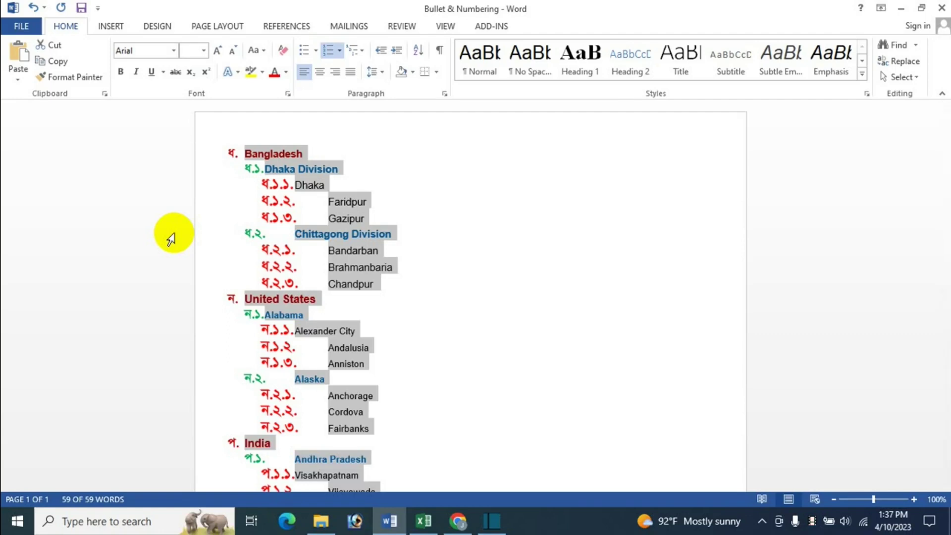
Open a new list definition and replace the level-1 number format text with ন
{"action": "left_click", "coordinate": [363, 51]}
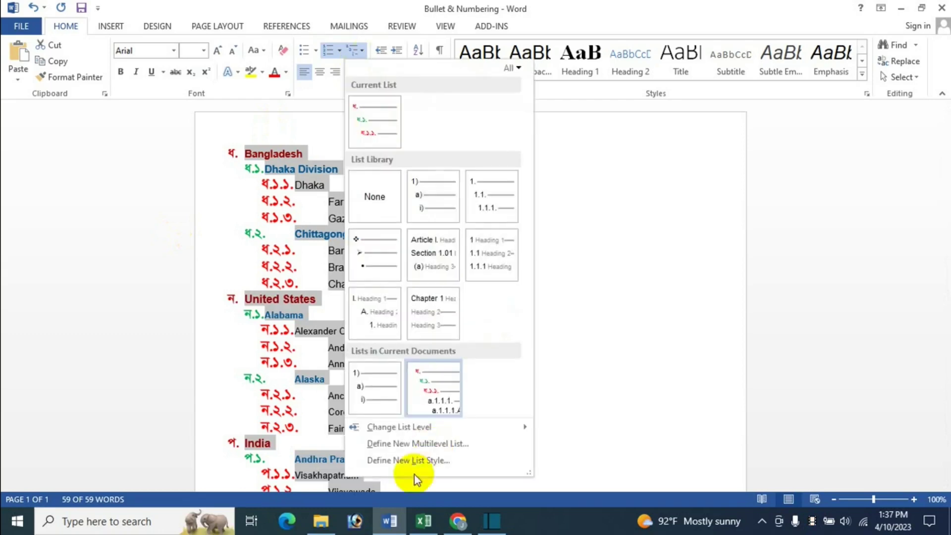
{"action": "left_click", "coordinate": [418, 444]}
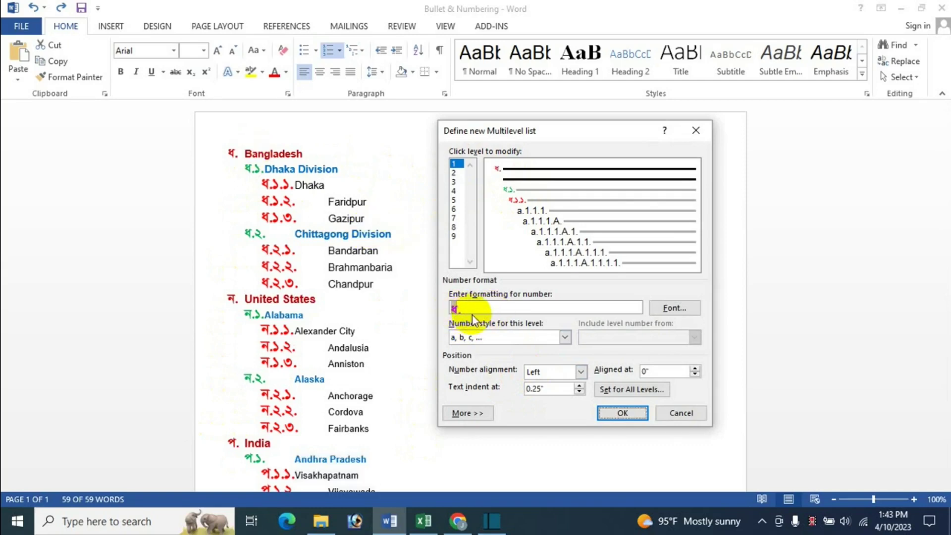
{"action": "left_click", "coordinate": [453, 308]}
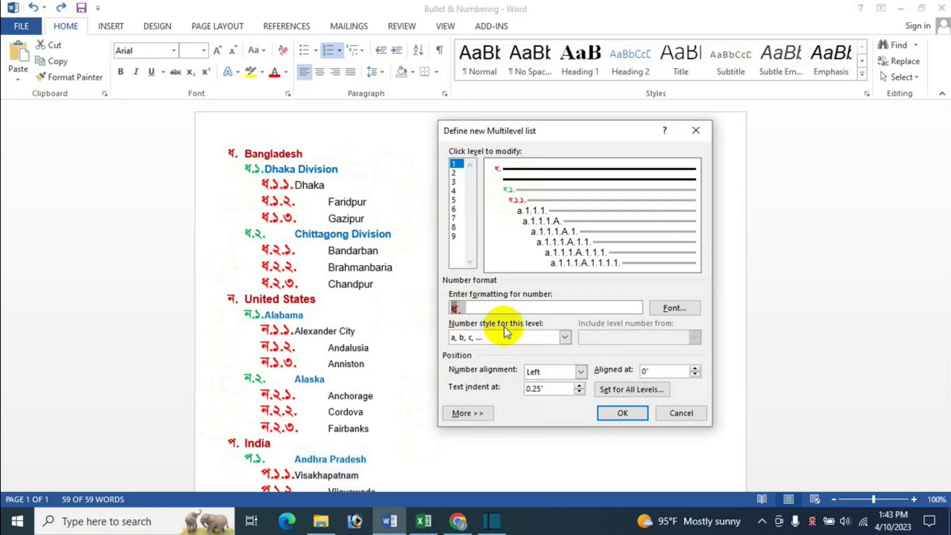
{"action": "type", "text": "ন"}
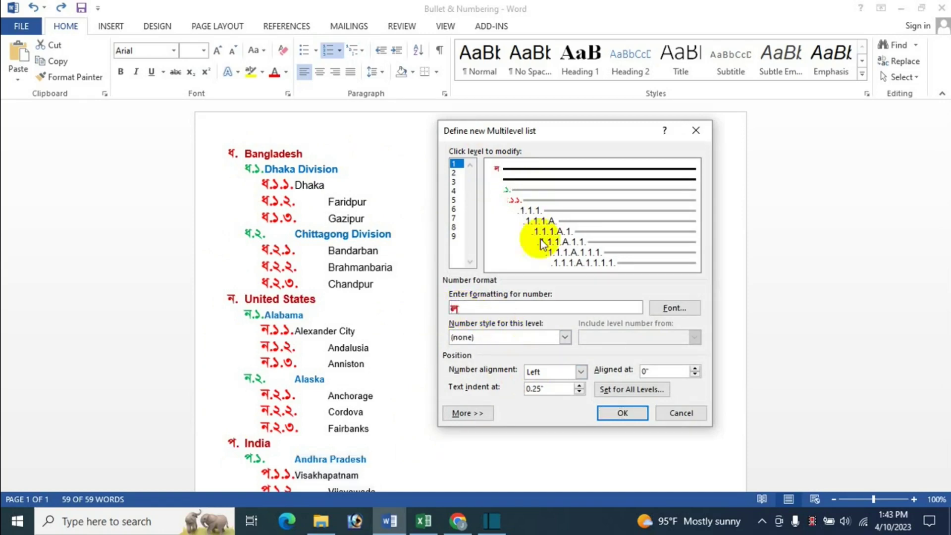
Launch the Bijoy Bayanno keyboard and switch it to the Bijoy Classic layout
{"action": "left_click", "coordinate": [18, 521]}
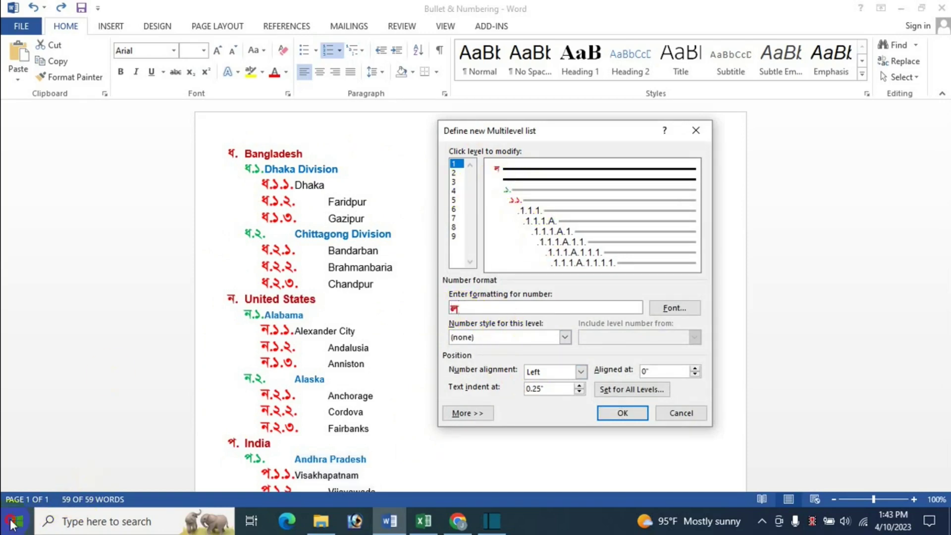
{"action": "left_click", "coordinate": [117, 380]}
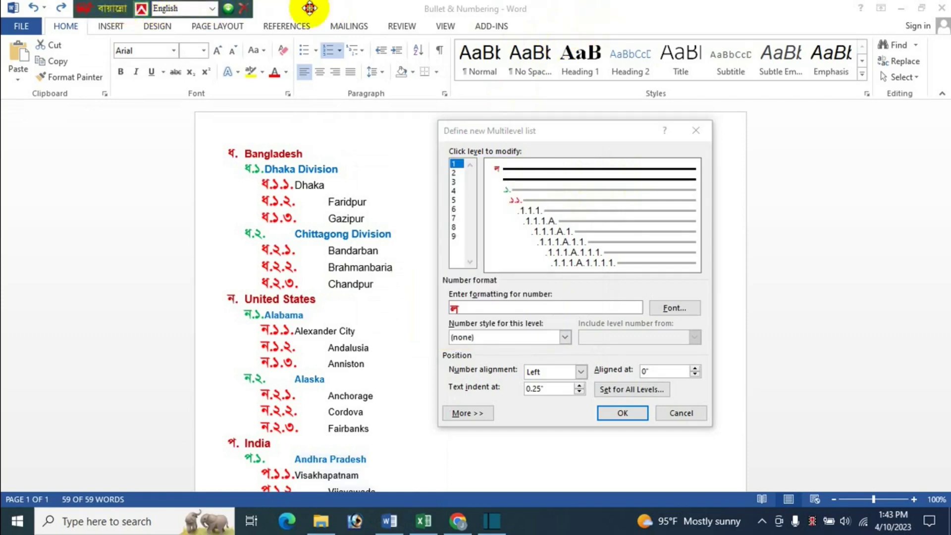
{"action": "left_click_drag", "start_coordinate": [114, 9], "coordinate": [584, 8]}
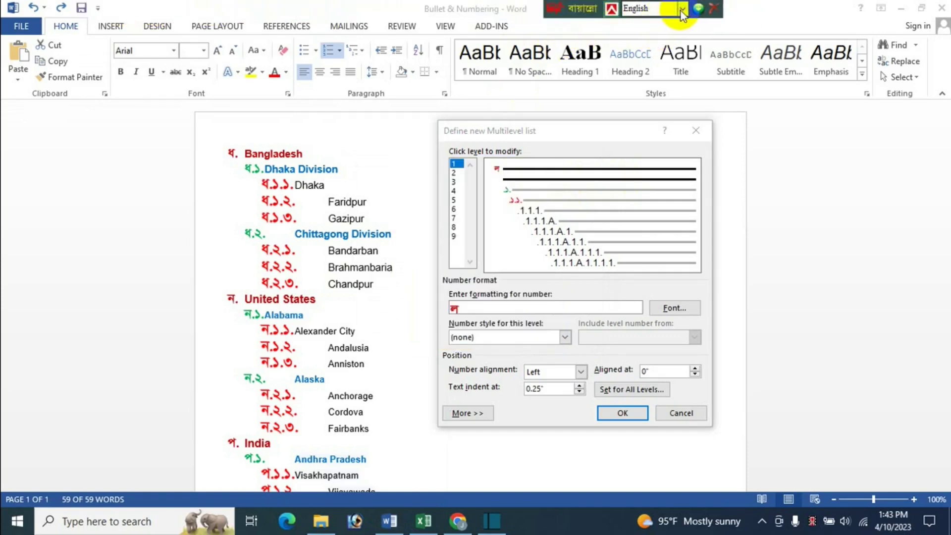
{"action": "left_click", "coordinate": [683, 11]}
{"action": "left_click", "coordinate": [664, 31]}
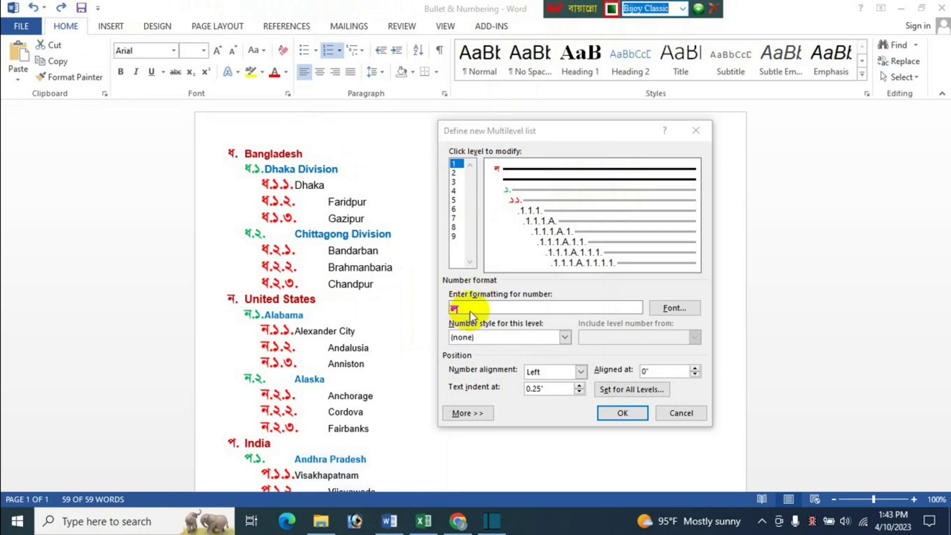
Apply the fixed ক level-1 marker to the list and reopen Define New Multilevel List
{"action": "left_click_drag", "start_coordinate": [470, 312], "coordinate": [446, 313]}
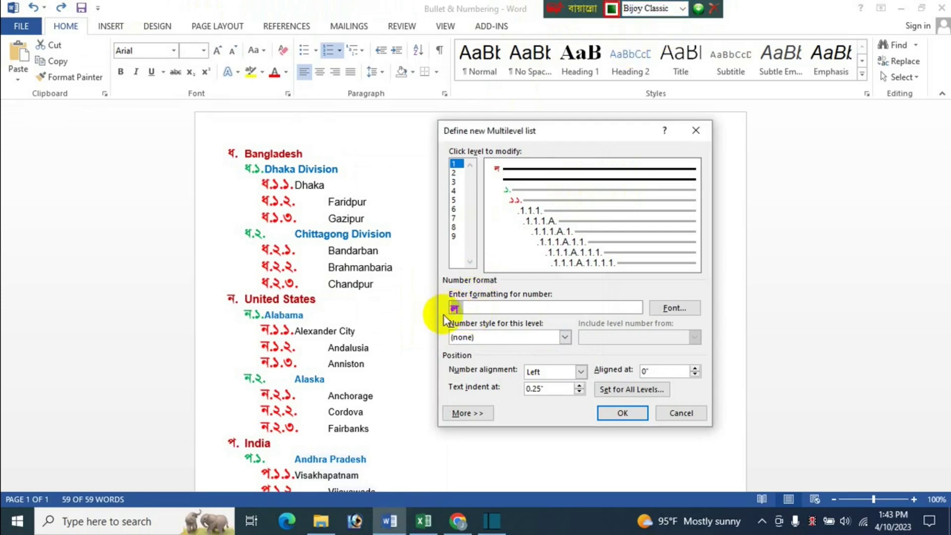
{"action": "type", "text": "ক"}
{"action": "left_click", "coordinate": [454, 164]}
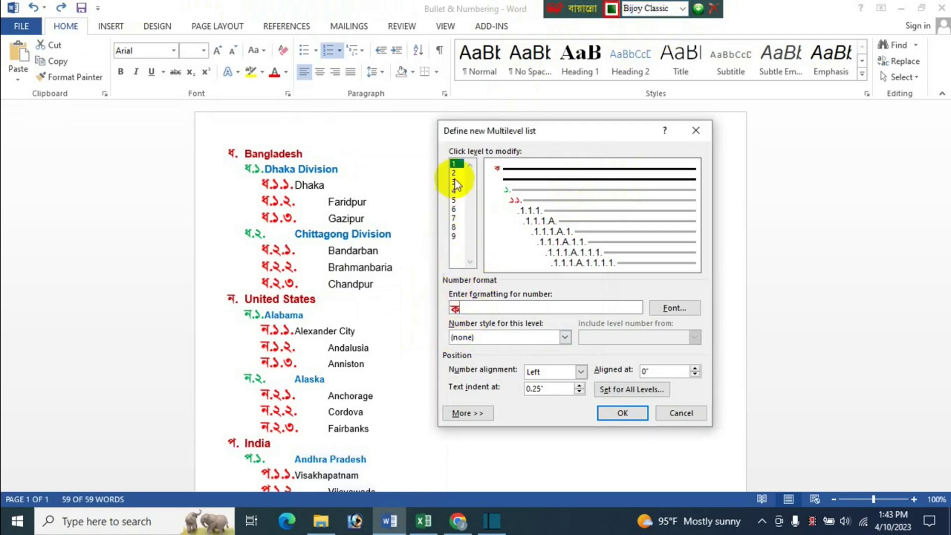
{"action": "left_click", "coordinate": [632, 414]}
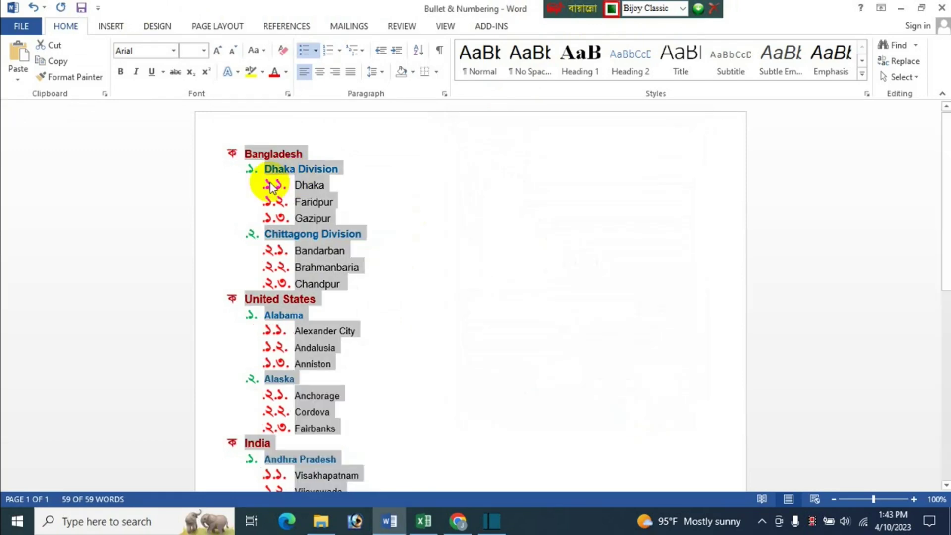
{"action": "left_click", "coordinate": [363, 51]}
{"action": "left_click", "coordinate": [392, 444]}
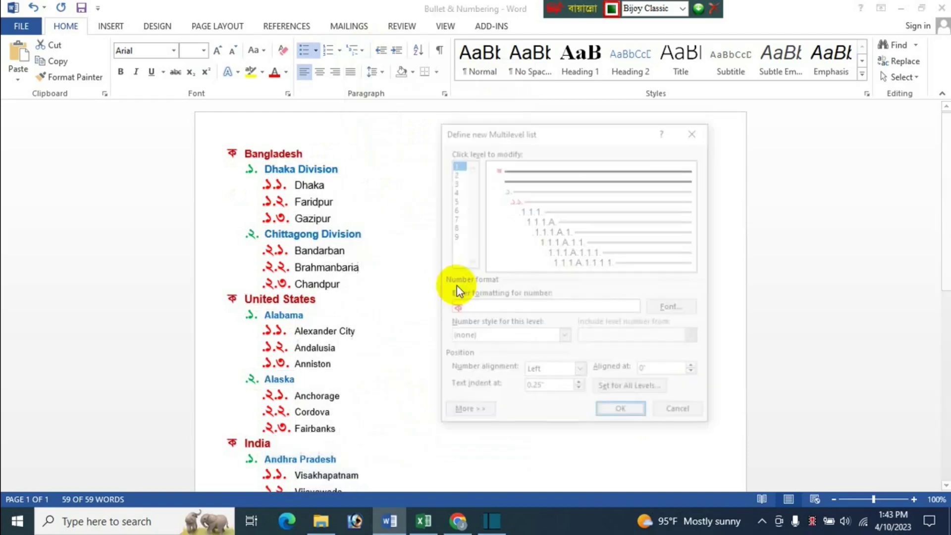
{"action": "left_click", "coordinate": [455, 173]}
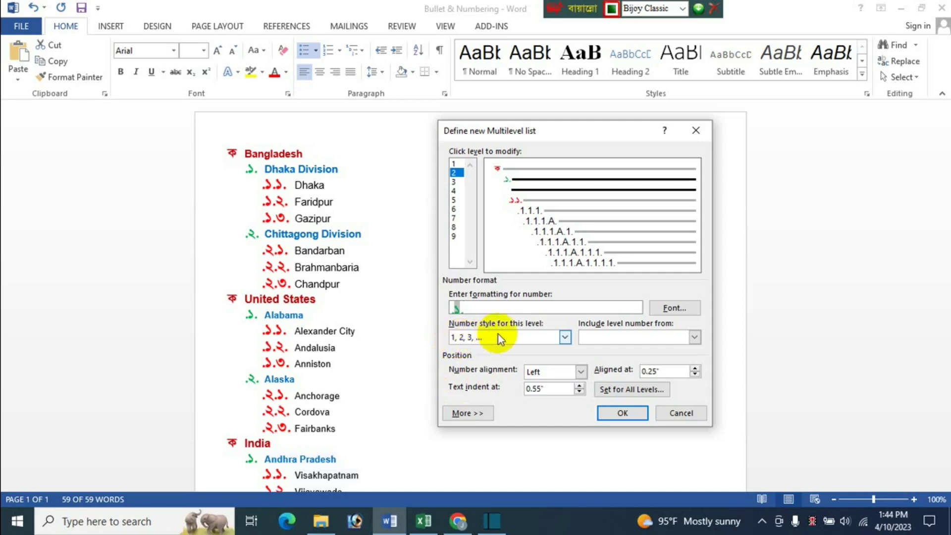
{"action": "left_click", "coordinate": [565, 336]}
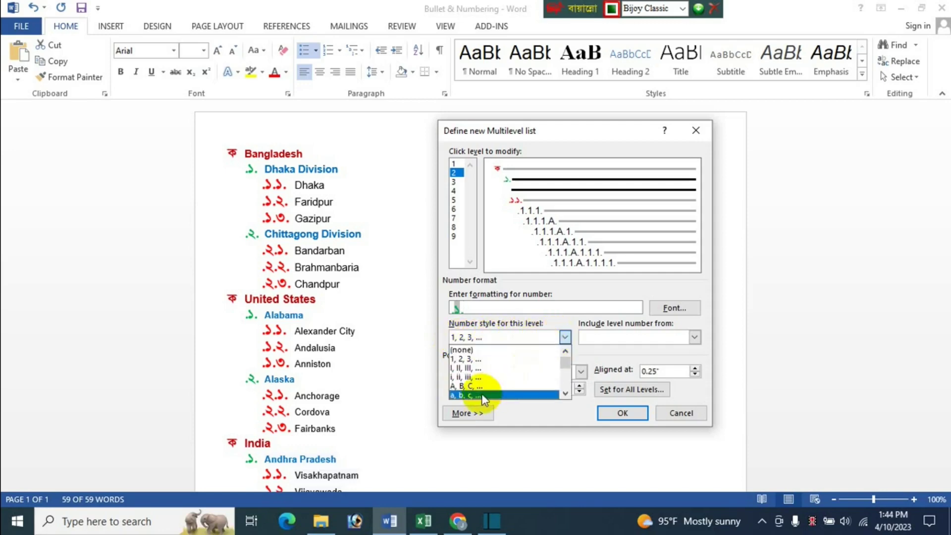
{"action": "left_click", "coordinate": [468, 413]}
{"action": "left_click", "coordinate": [468, 412]}
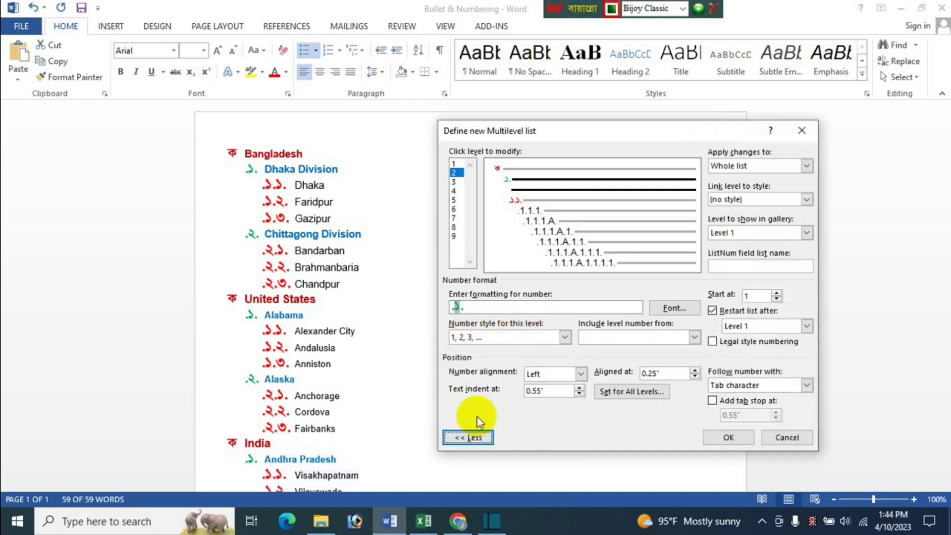
{"action": "left_click", "coordinate": [787, 438]}
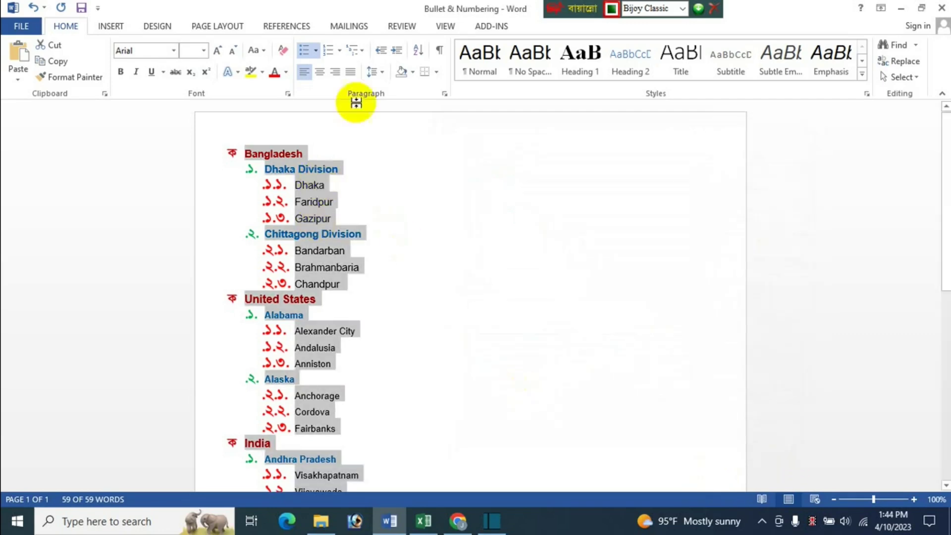
{"action": "left_click", "coordinate": [363, 50]}
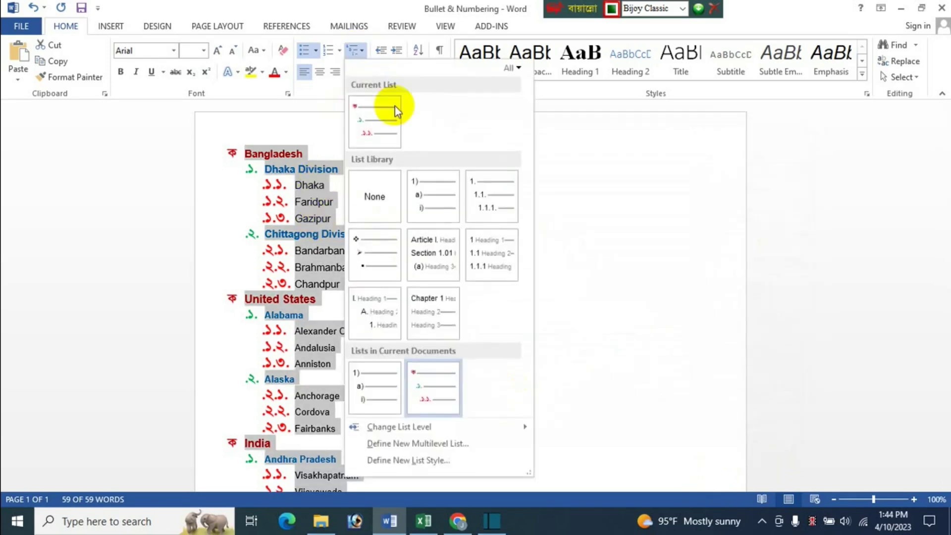
{"action": "left_click", "coordinate": [433, 461]}
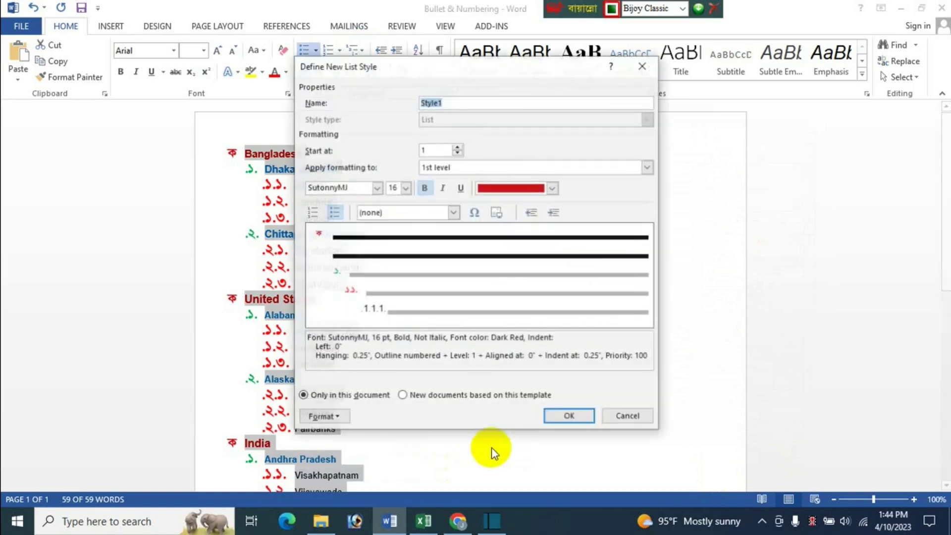
{"action": "left_click_drag", "start_coordinate": [468, 68], "coordinate": [593, 91]}
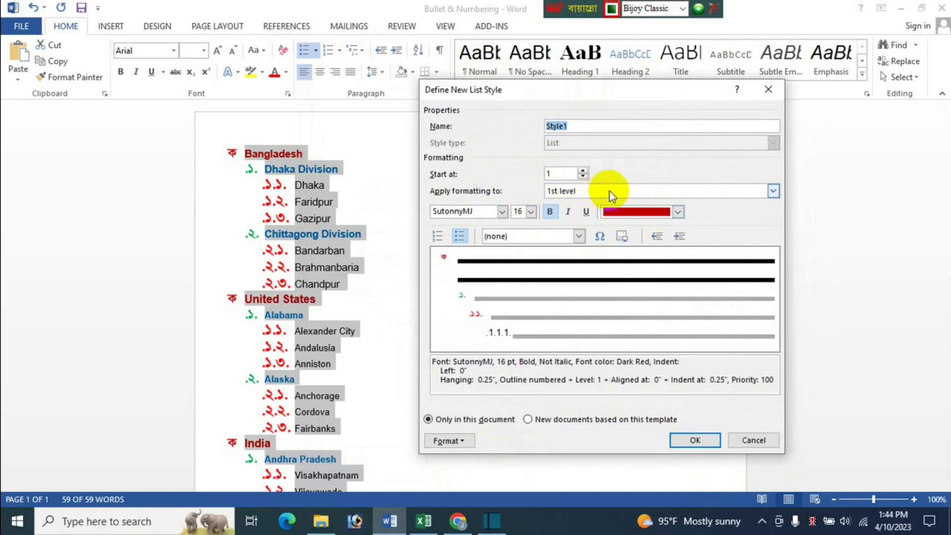
{"action": "left_click", "coordinate": [648, 194]}
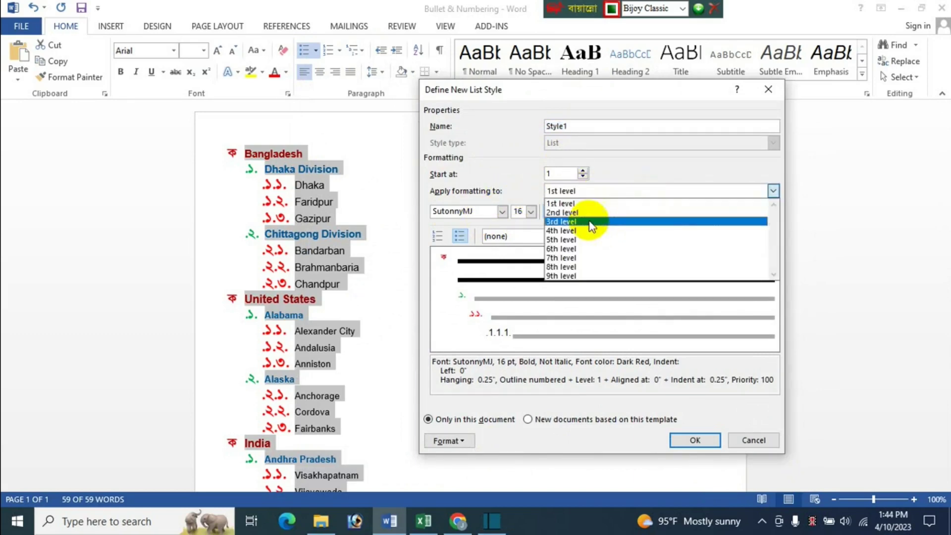
{"action": "left_click", "coordinate": [563, 204]}
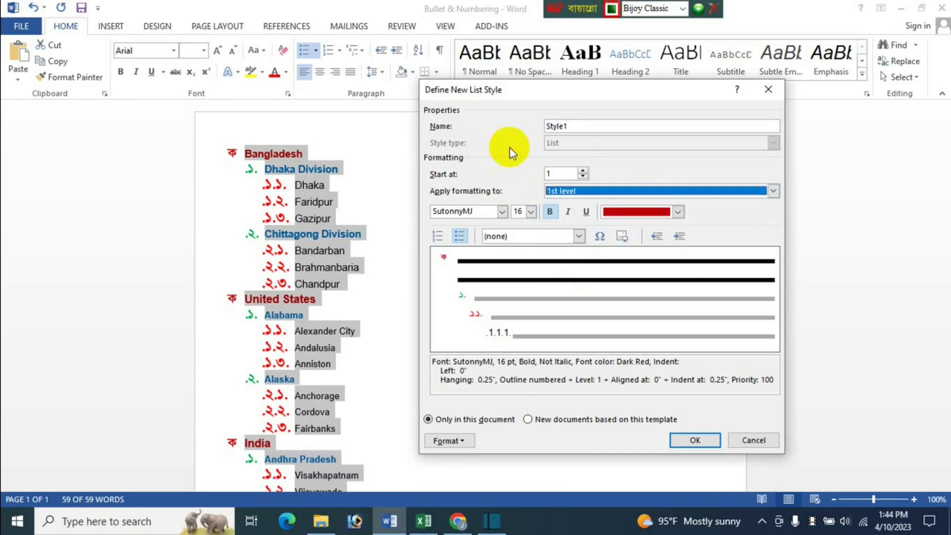
{"action": "left_click", "coordinate": [464, 442]}
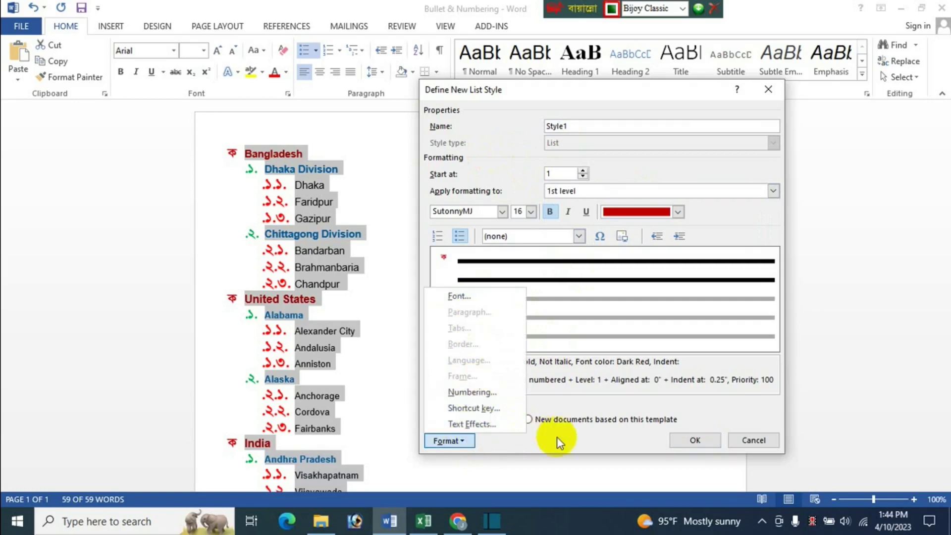
{"action": "left_click", "coordinate": [572, 436]}
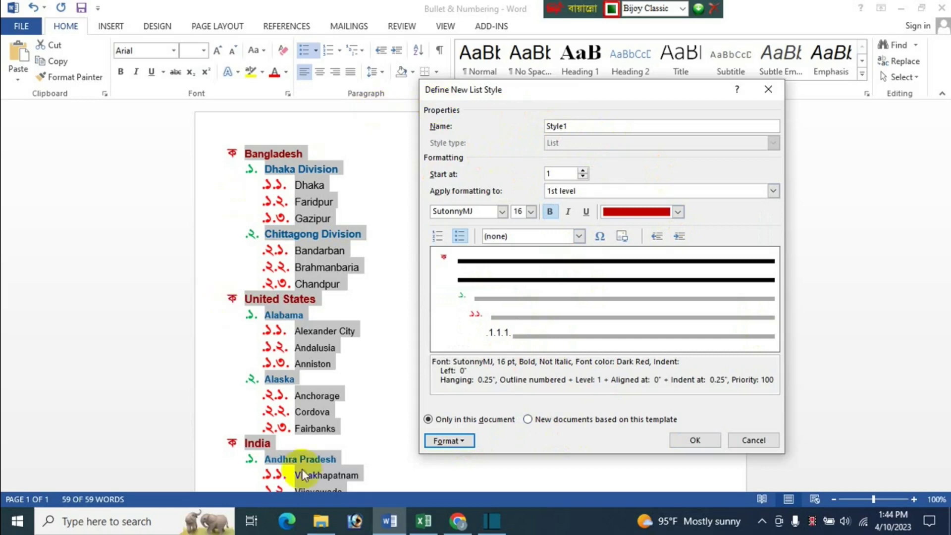
{"action": "left_click", "coordinate": [753, 440]}
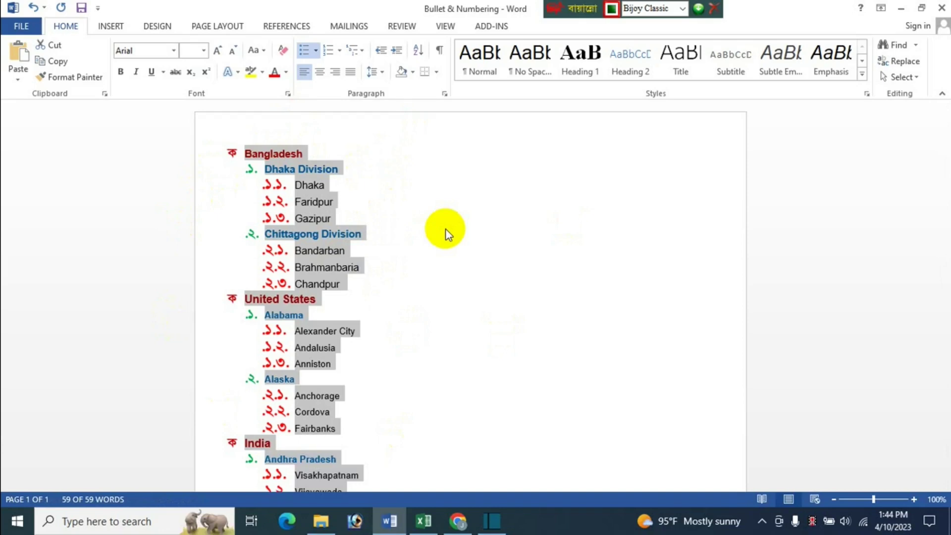
Switch to Chrome showing the JK Update Technology channel's videos page
{"action": "left_click", "coordinate": [460, 520]}
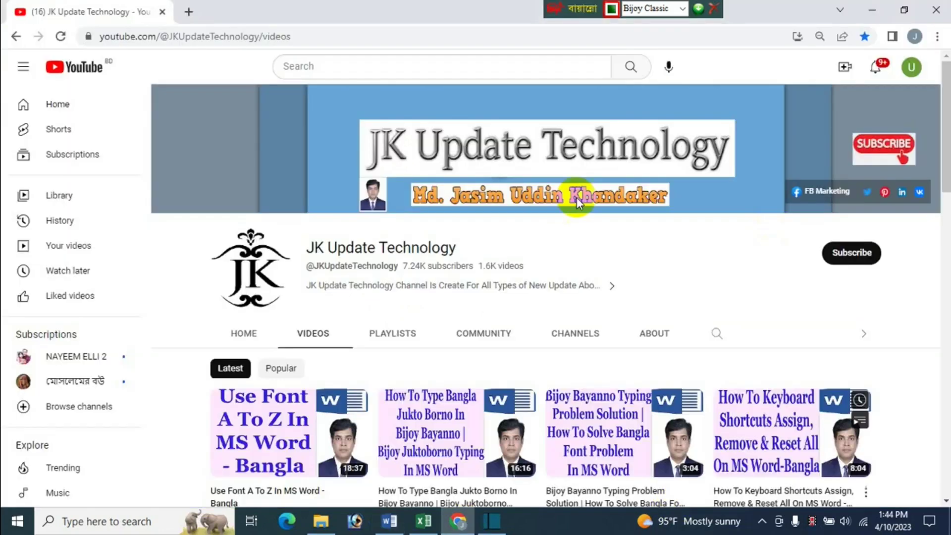